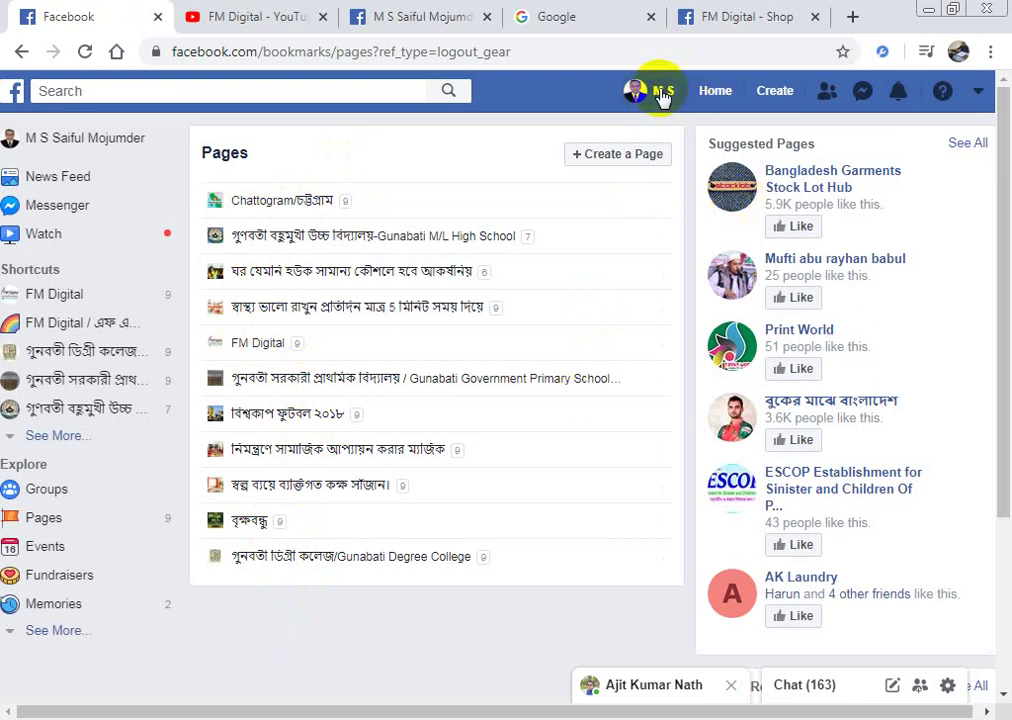
- Open the personal profile and look through its intro details and timeline posts
click(663, 96)
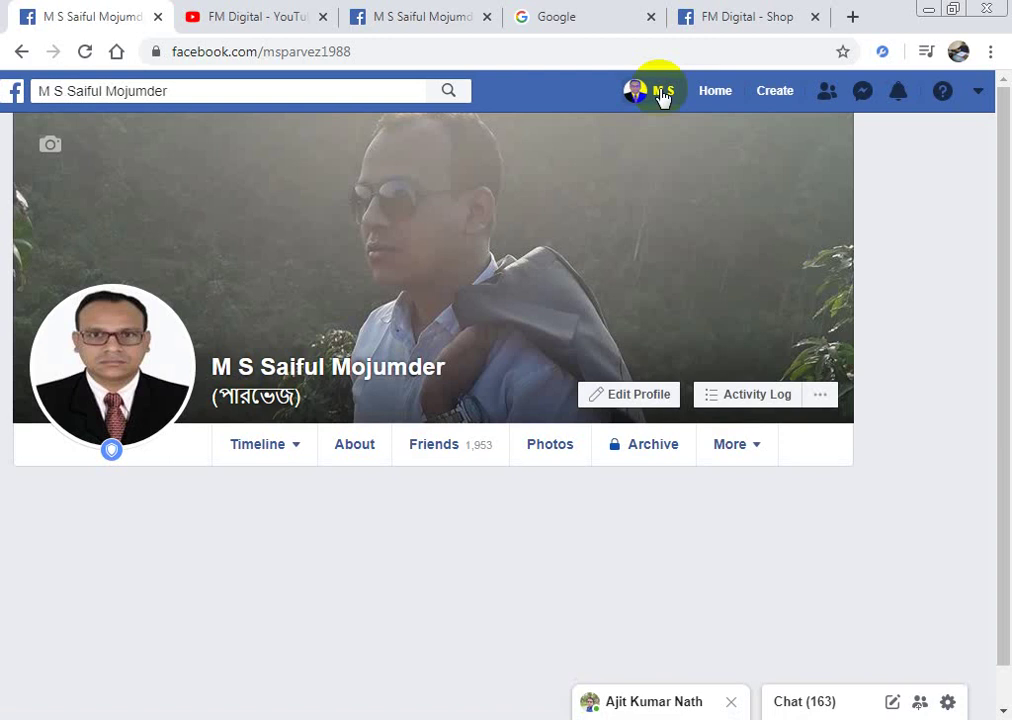
scroll(630, 402, down, 8)
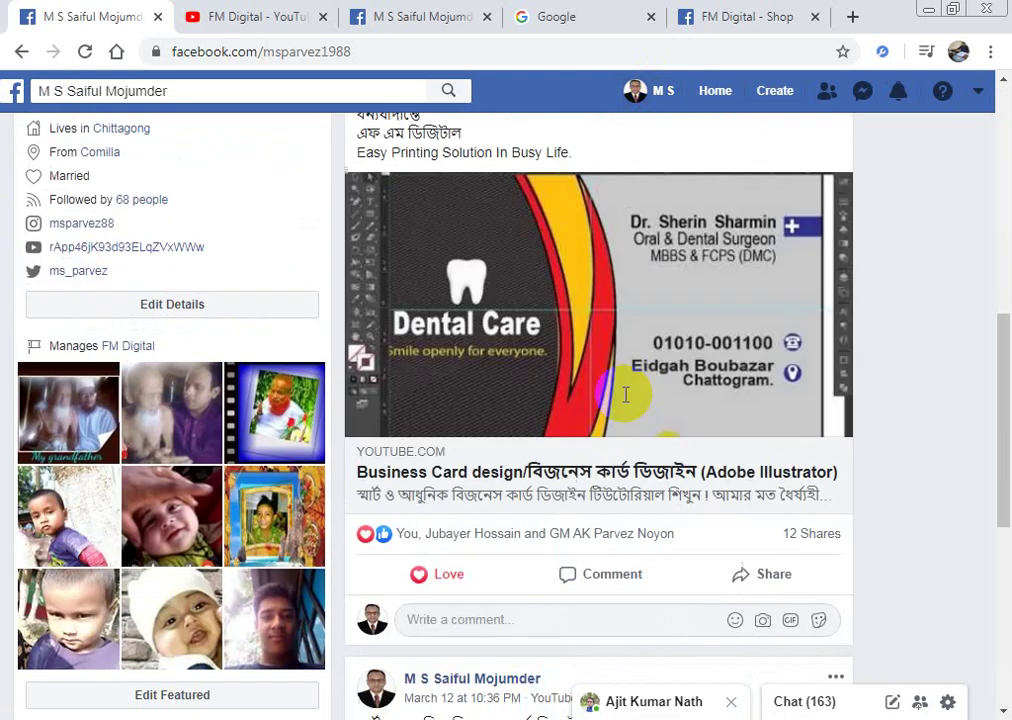
scroll(625, 395, down, 4)
scroll(640, 396, up, 6)
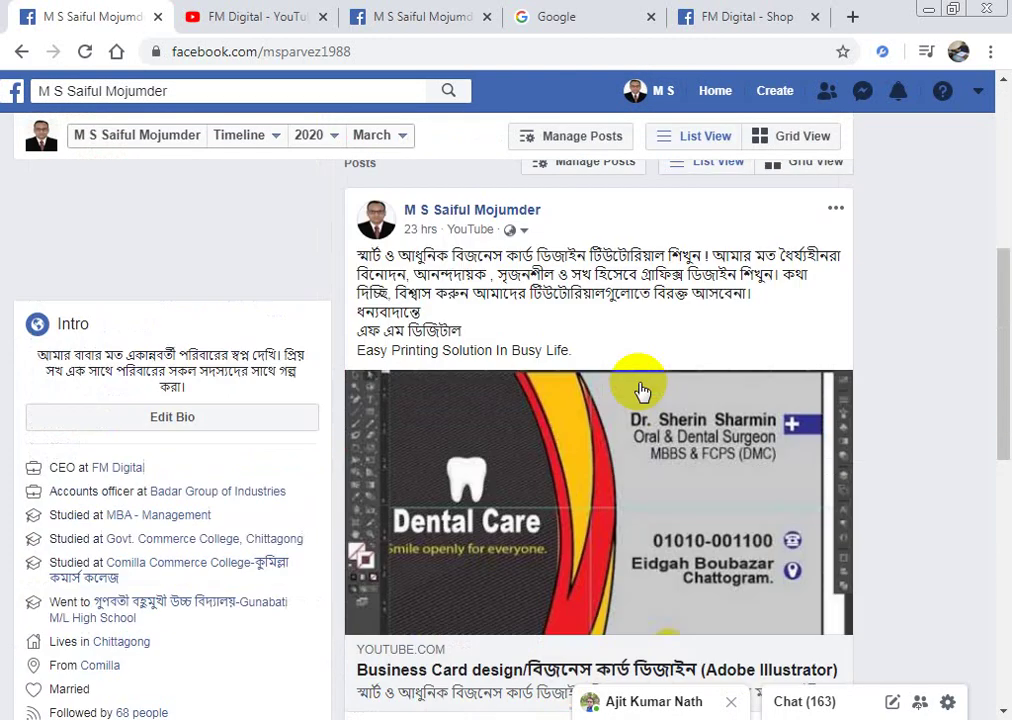
scroll(650, 386, up, 5)
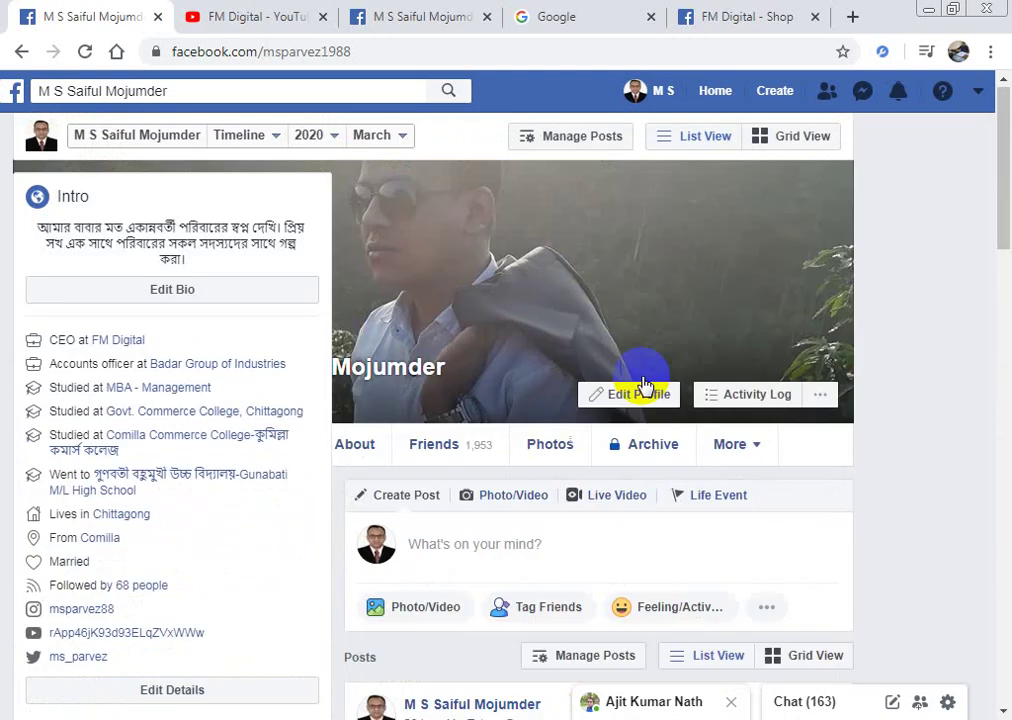
- Open the FM Digital page from the home feed's shortcuts and look through its home content down to the shop preview
click(716, 94)
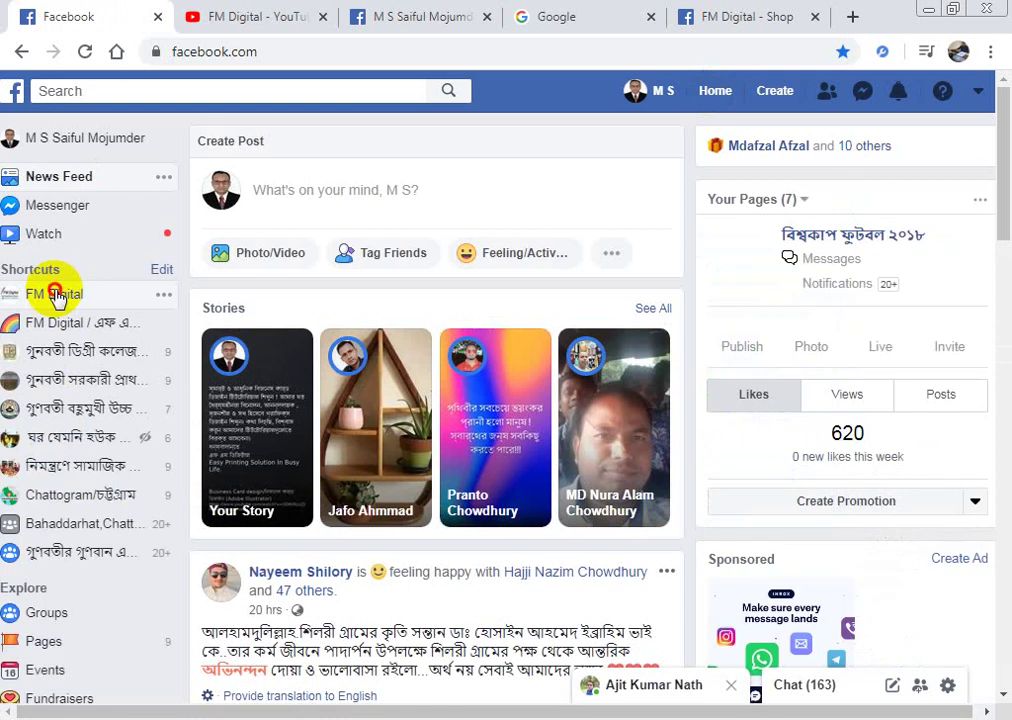
click(55, 295)
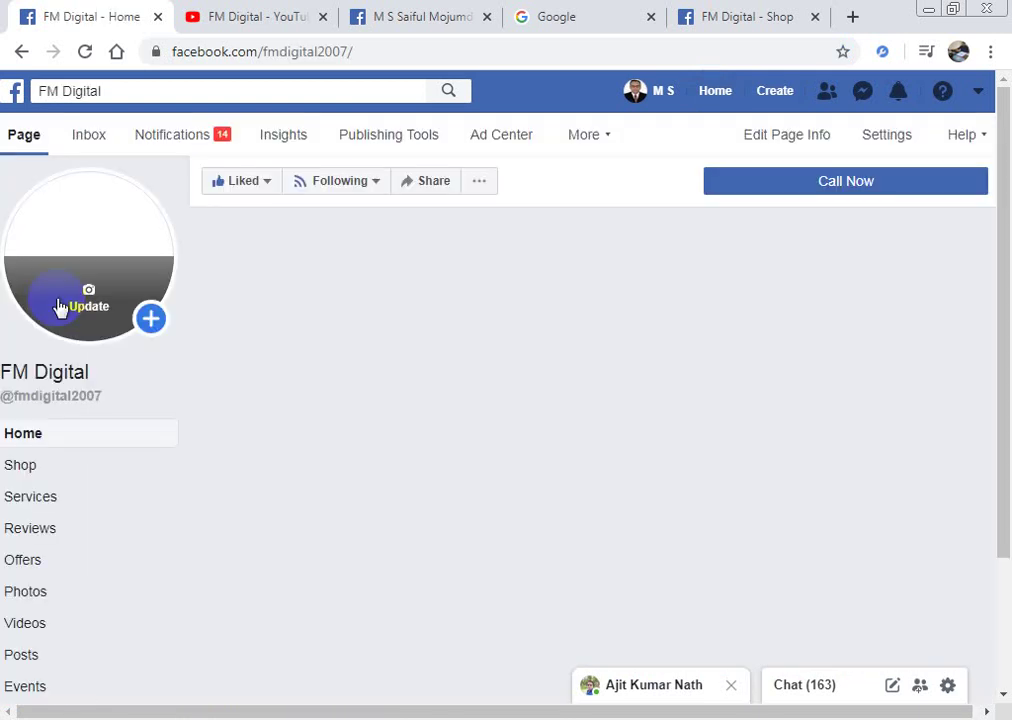
scroll(487, 497, down, 4)
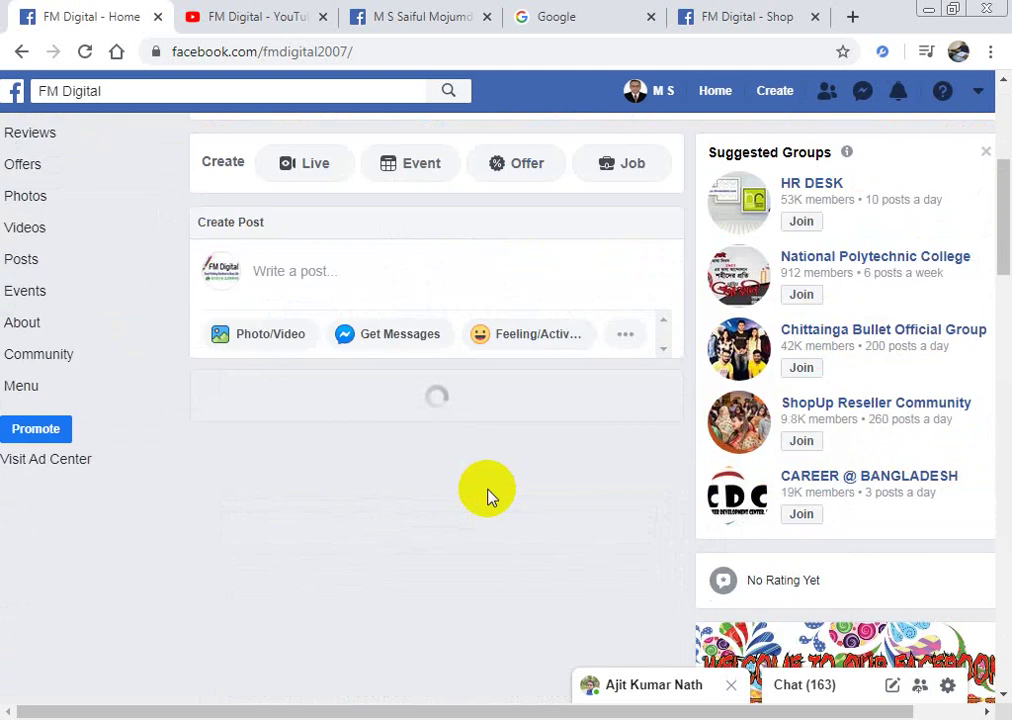
scroll(487, 497, down, 1)
scroll(490, 497, down, 1)
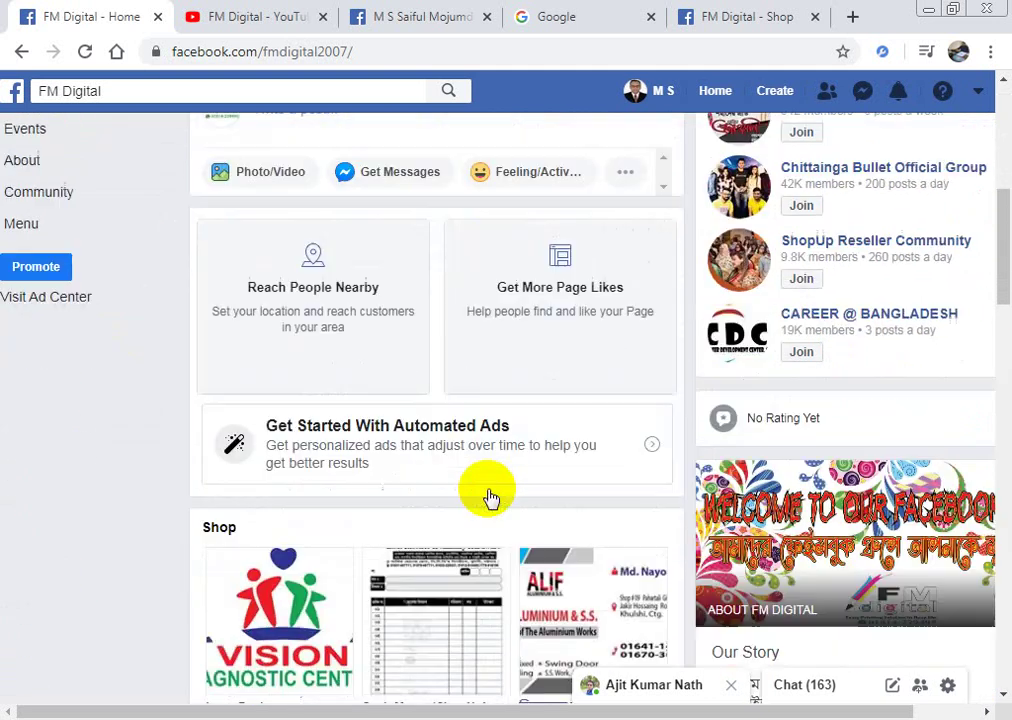
scroll(490, 497, down, 3)
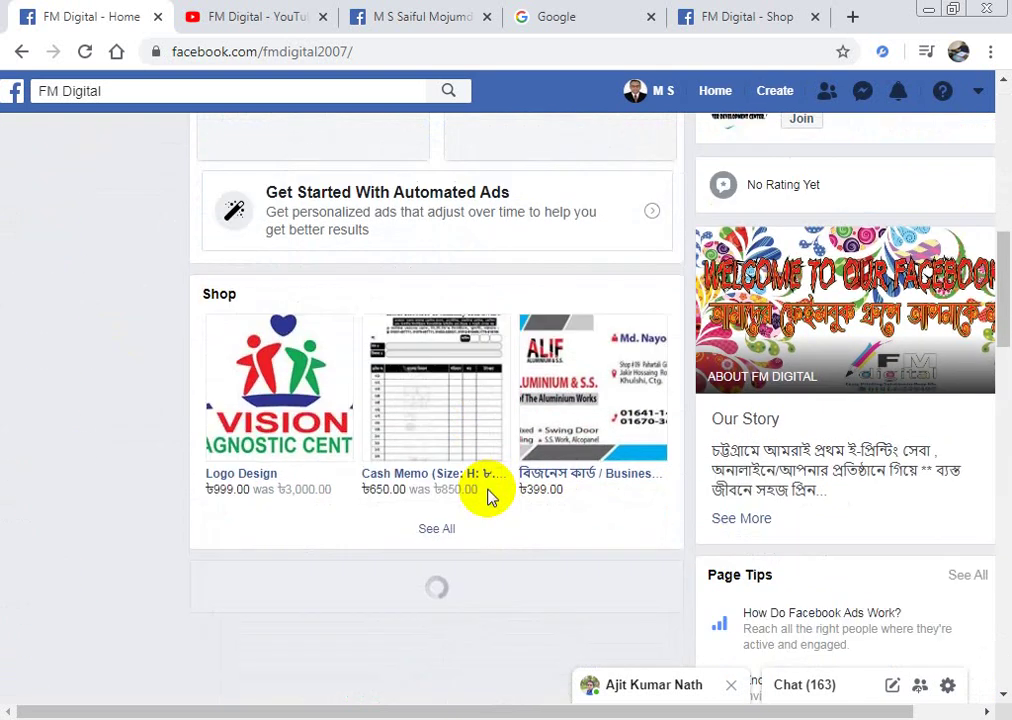
scroll(490, 497, up, 5)
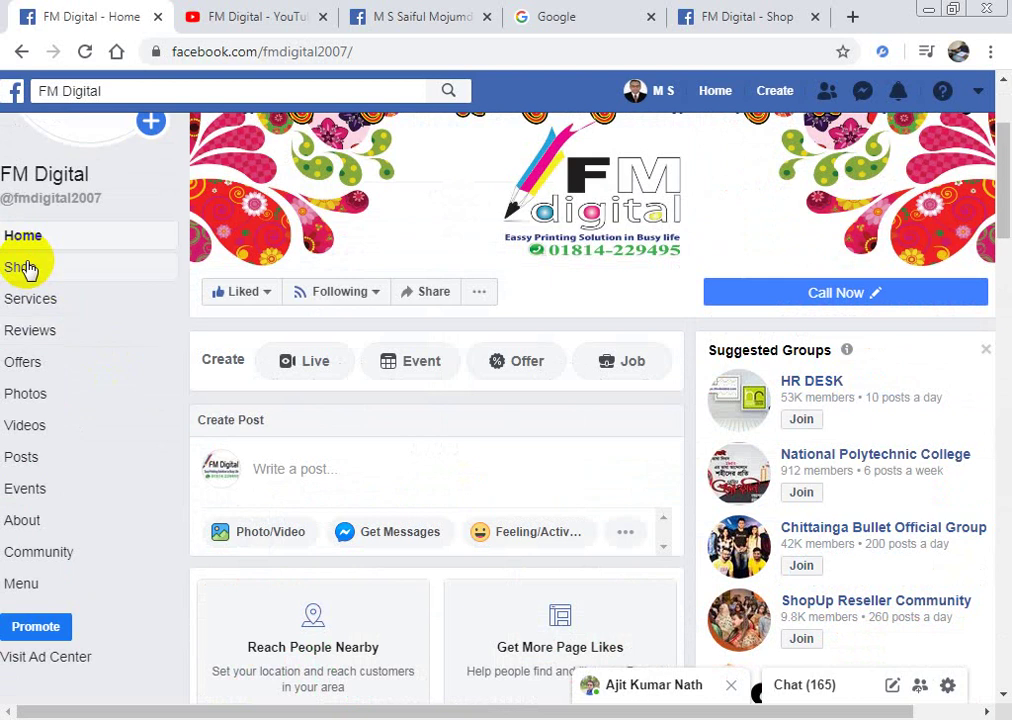
- Open the FM Digital page's Shop and browse the Featured Products and All Products collections
click(20, 268)
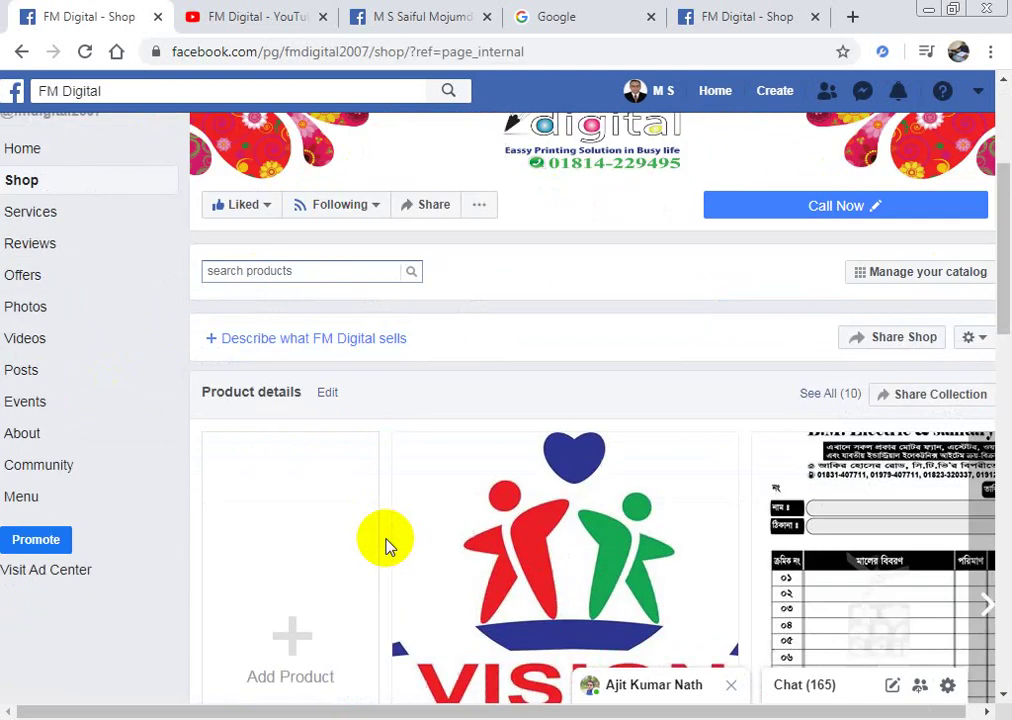
scroll(388, 545, down, 6)
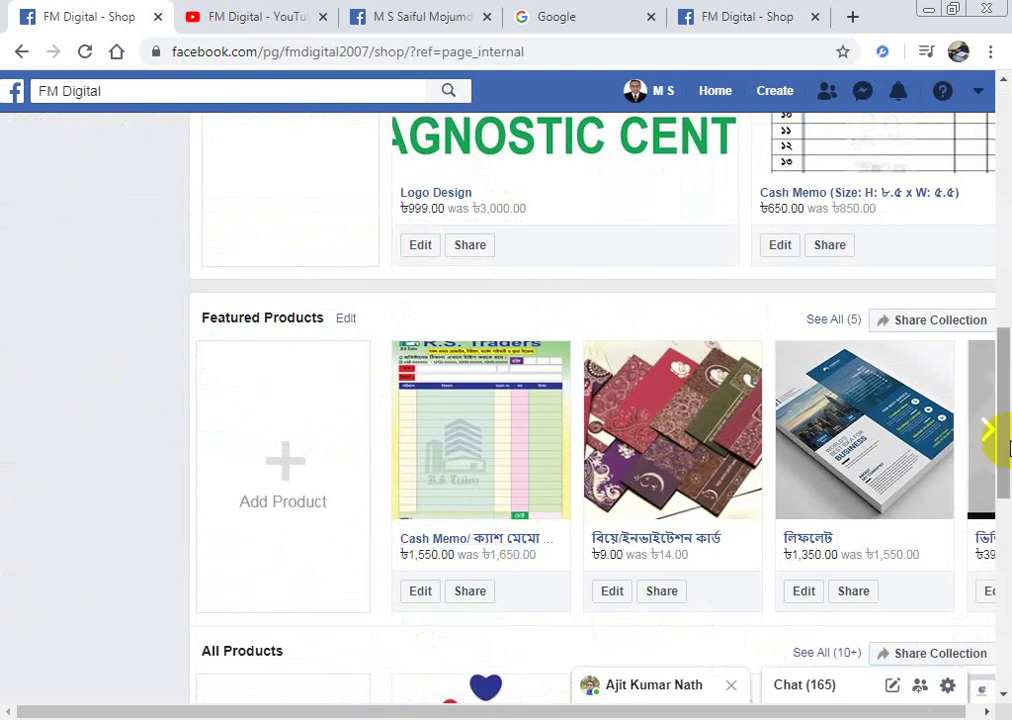
click(980, 433)
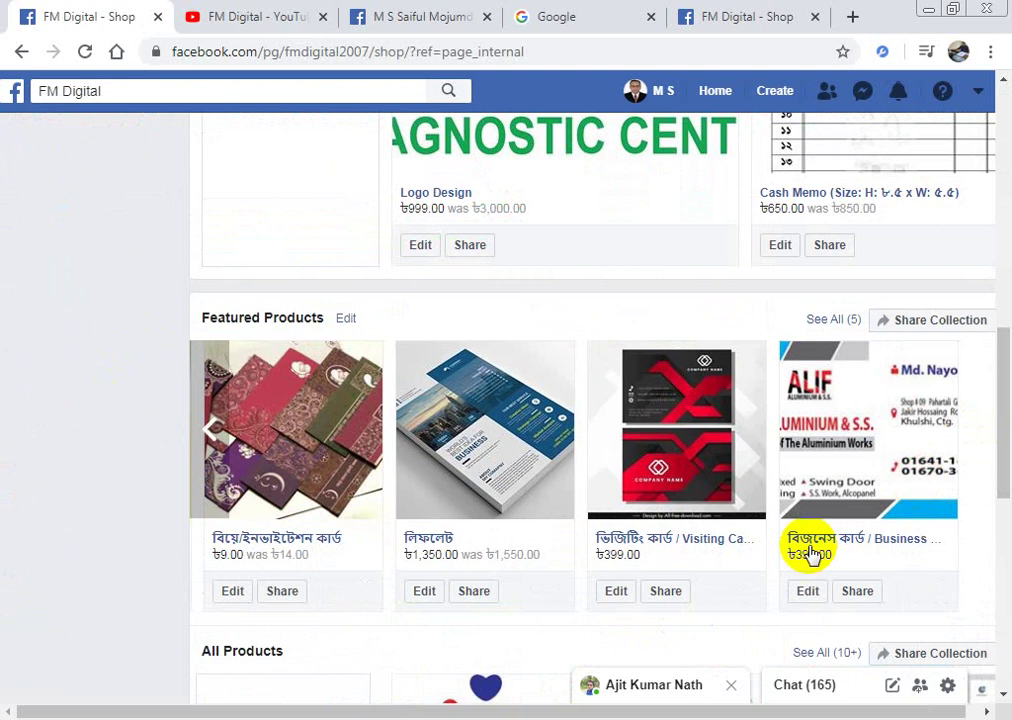
scroll(810, 555, down, 2)
click(987, 560)
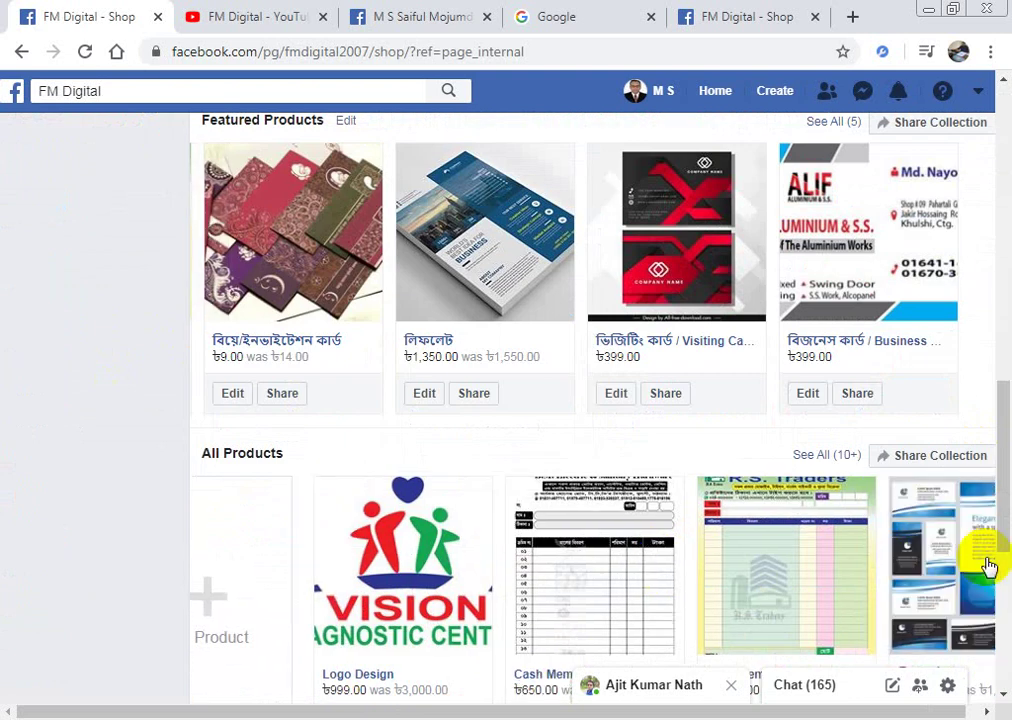
click(987, 565)
click(987, 565)
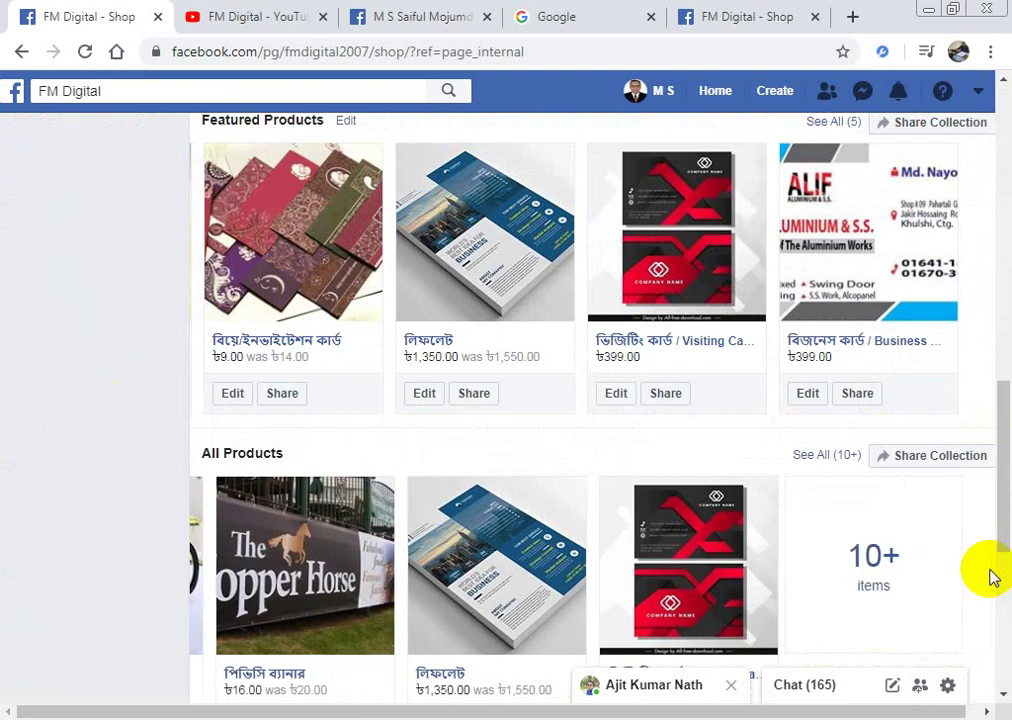
scroll(361, 380, up, 10)
scroll(455, 484, up, 1)
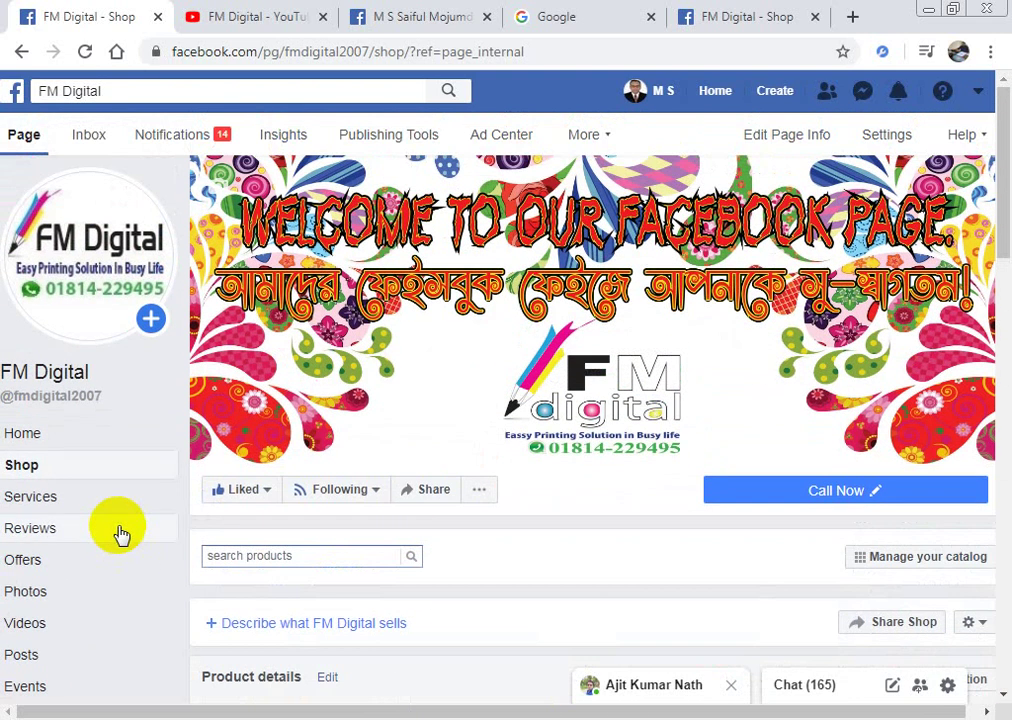
- Open the FM Digital page's About section and go to its general information
scroll(185, 607, down, 1)
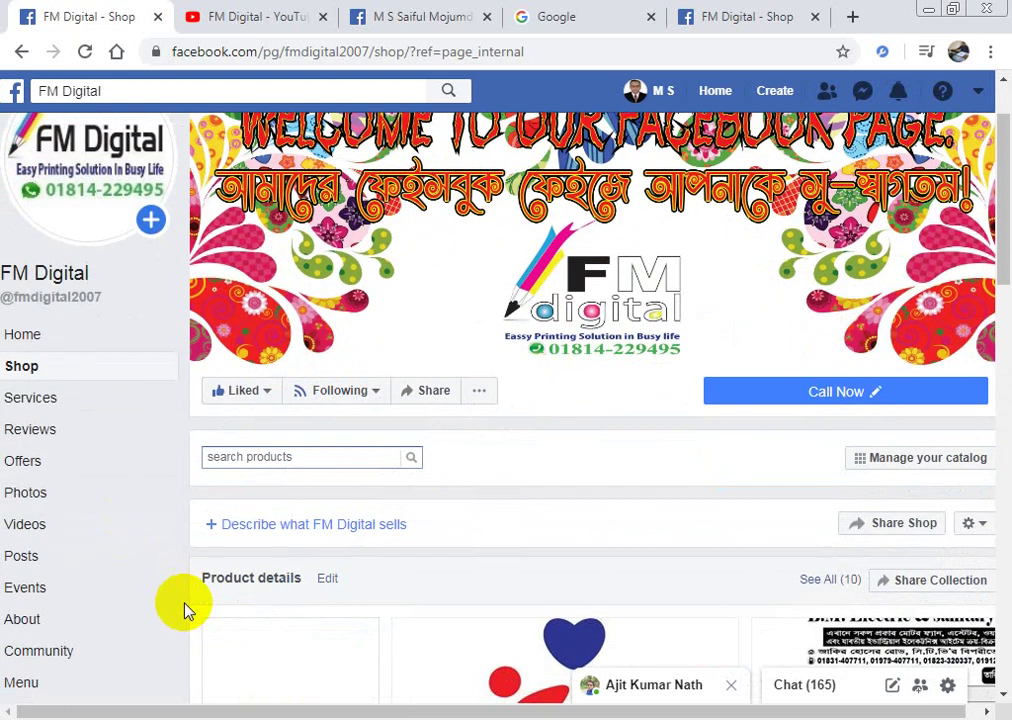
click(28, 622)
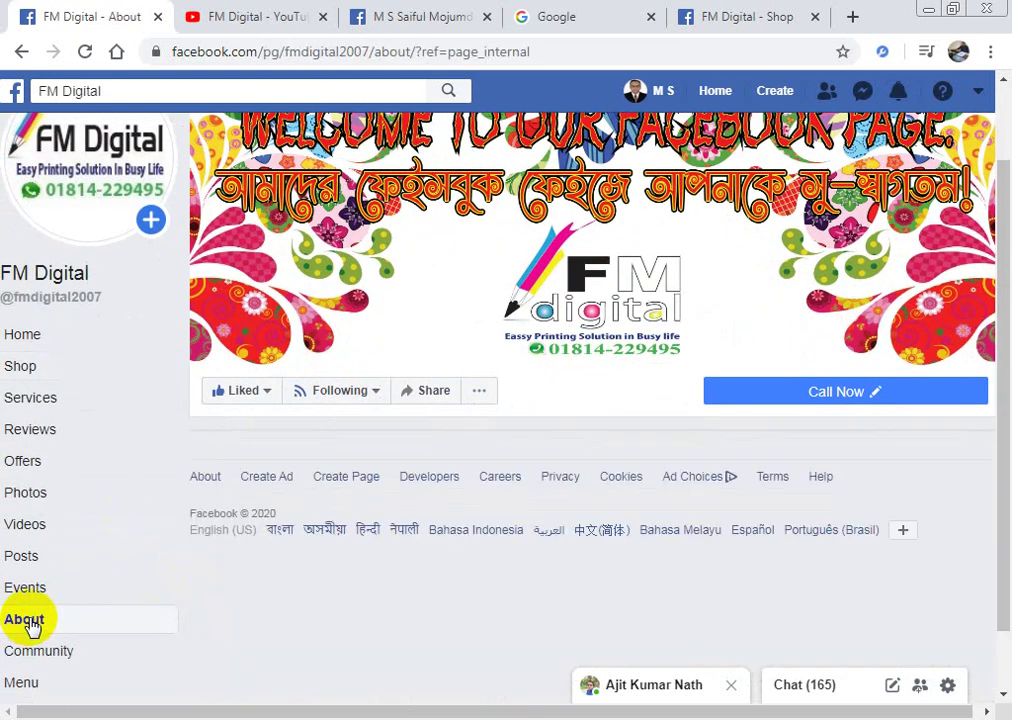
scroll(246, 545, down, 1)
scroll(246, 540, down, 2)
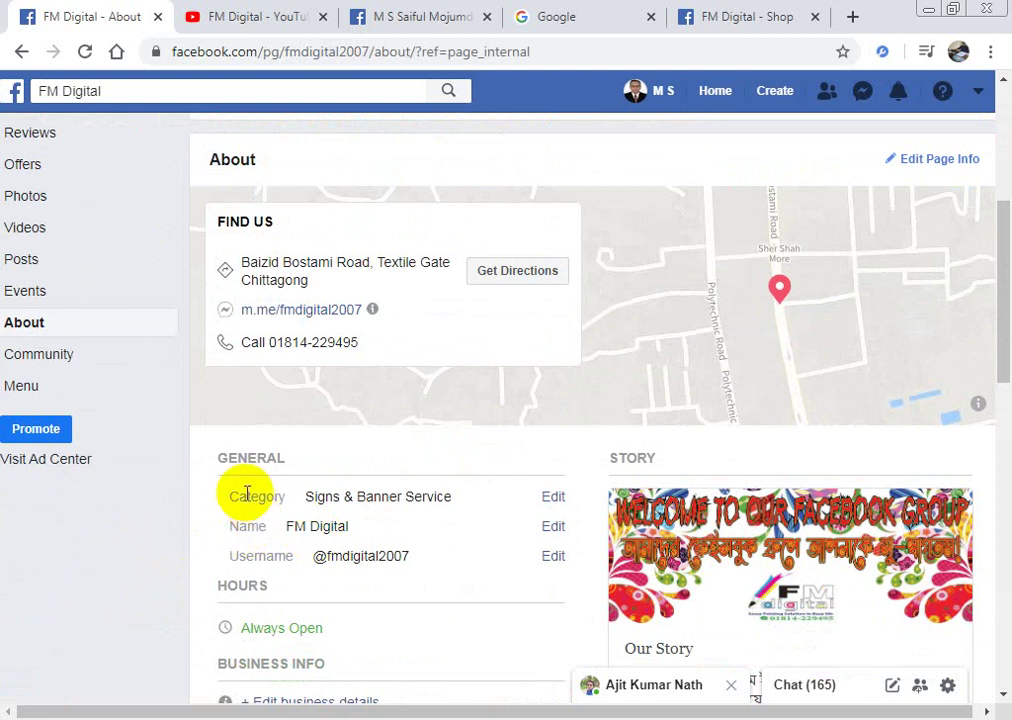
- Open the page username for editing, try fmdigital20, and complete it again as fmdigital2007
click(553, 558)
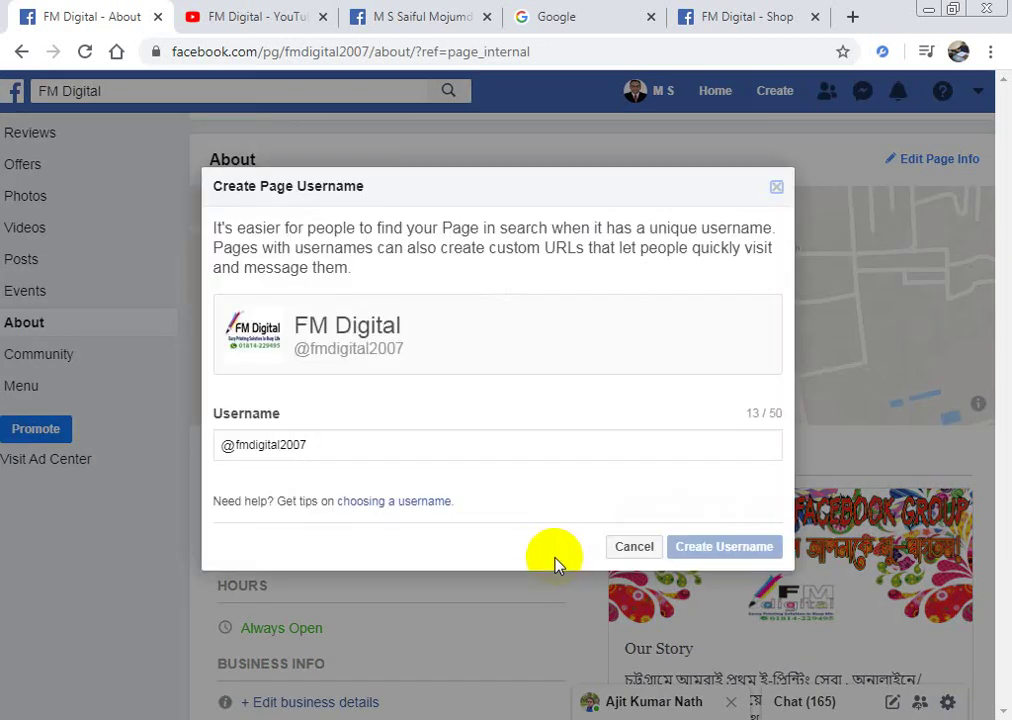
click(318, 445)
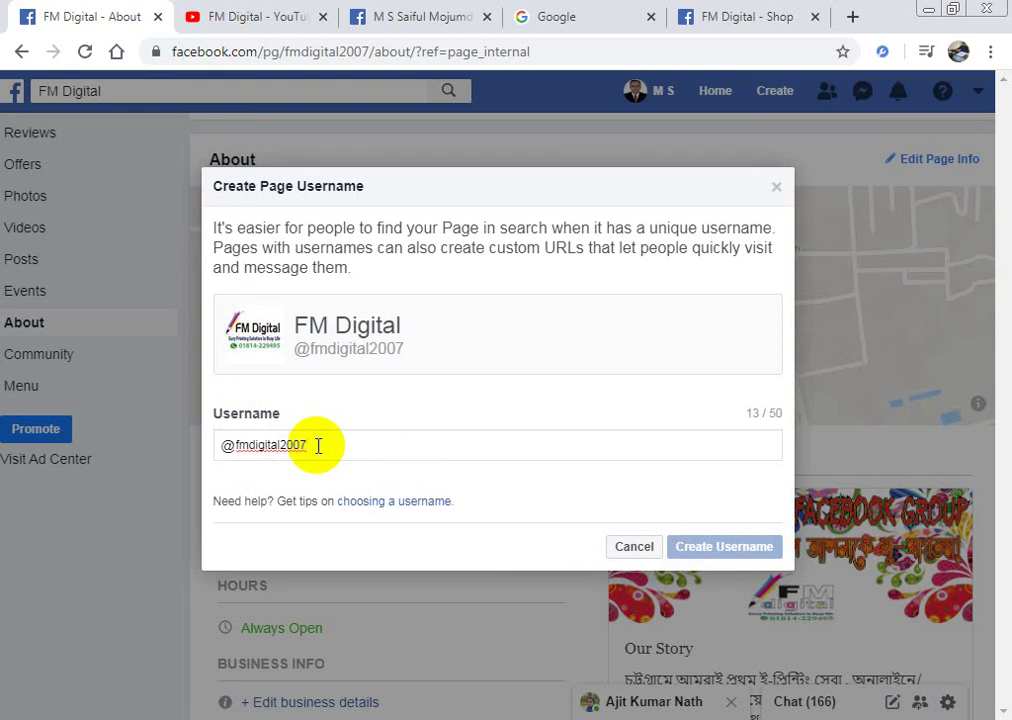
key(BackSpace)
key(BackSpace)
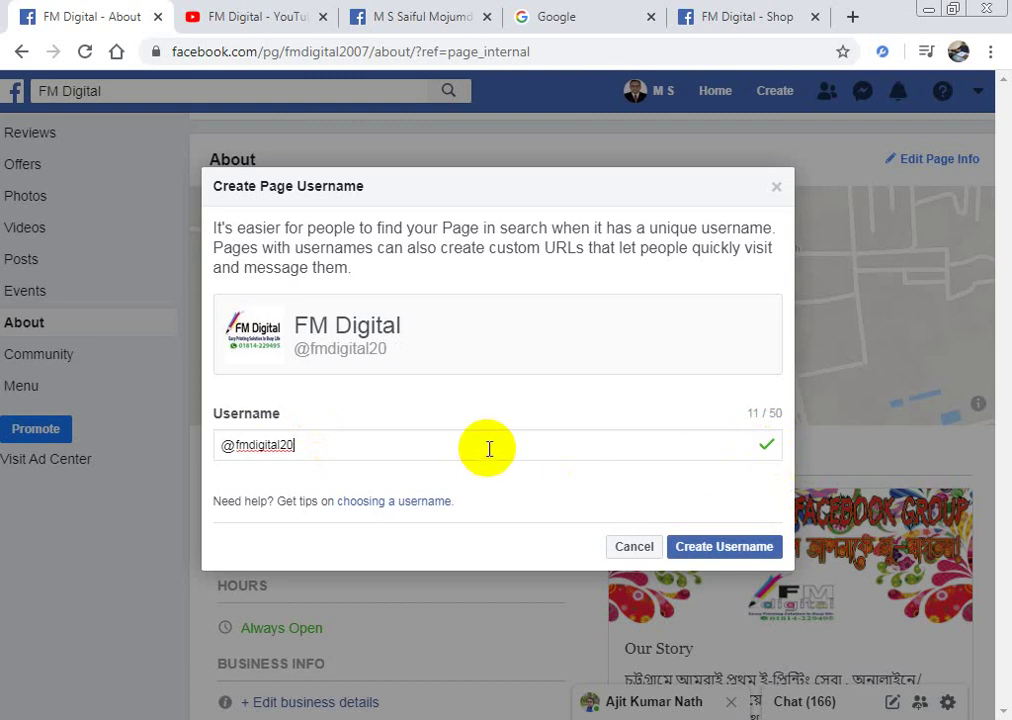
text(07)
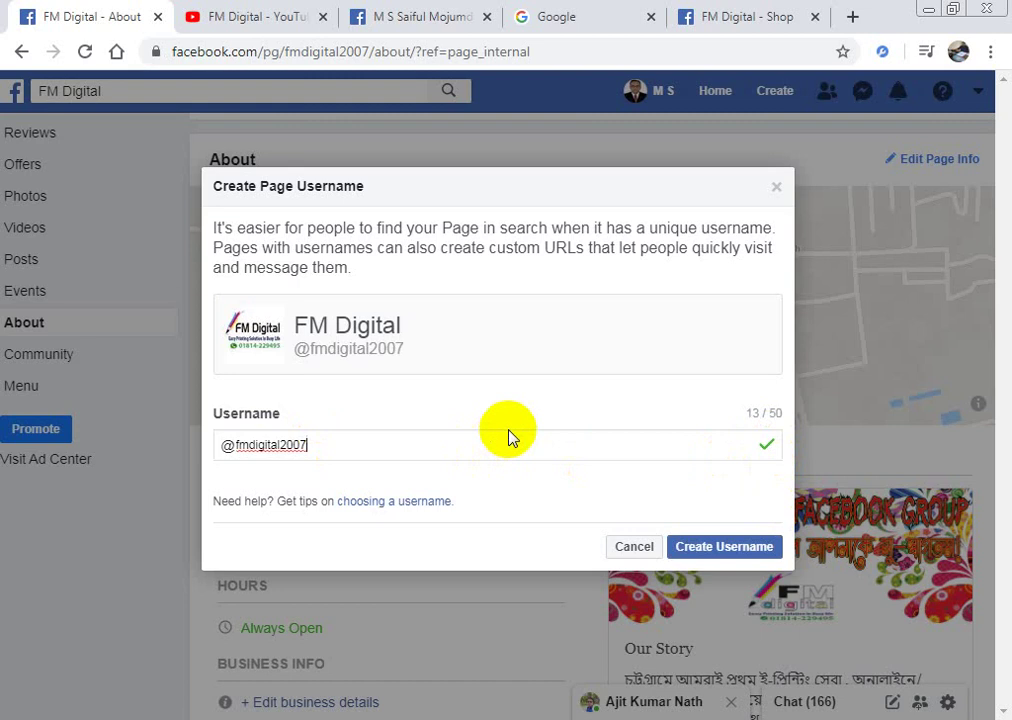
- Try the page username fmdigital, then re-enter fmdigital2007 and create it as the username
key(BackSpace)
key(BackSpace)
key(BackSpace)
key(BackSpace)
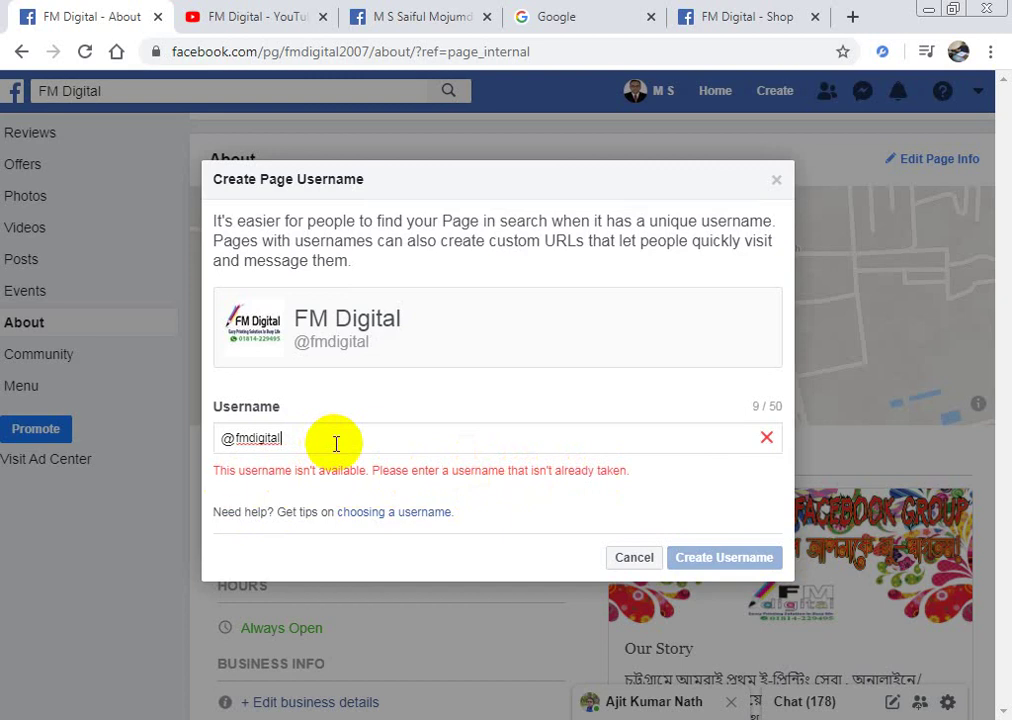
text(20)
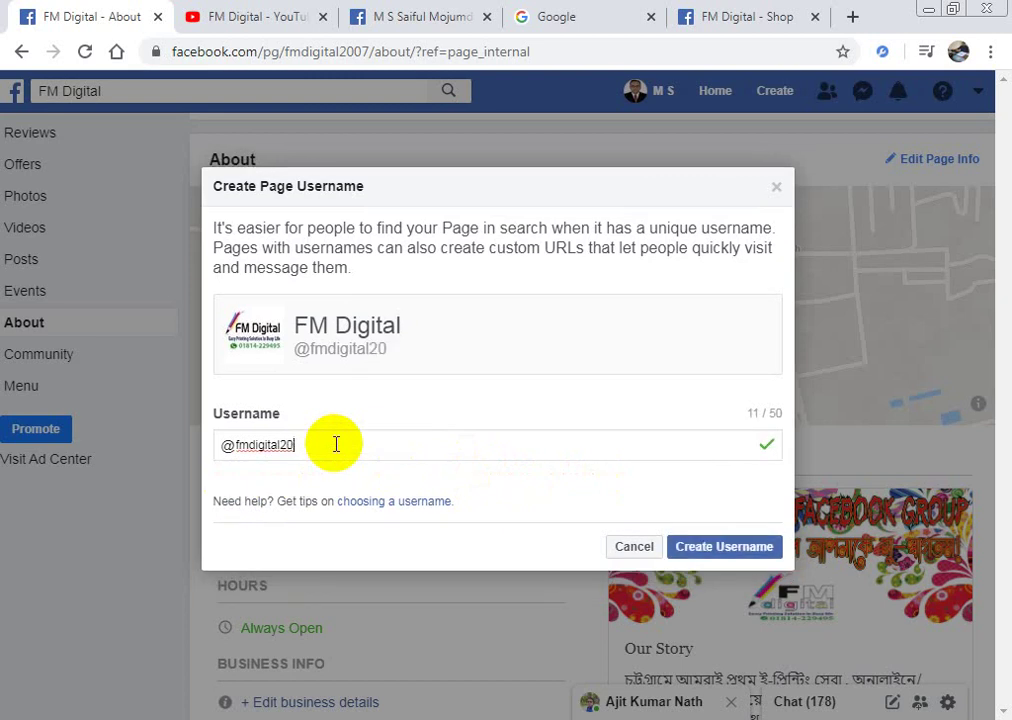
text(07)
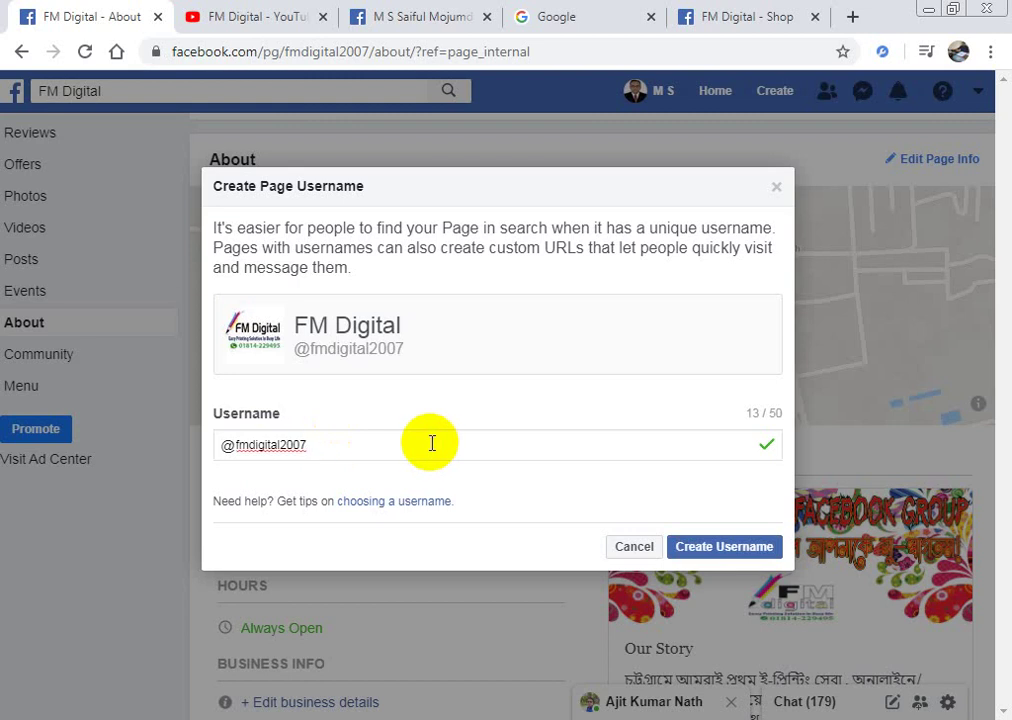
click(718, 552)
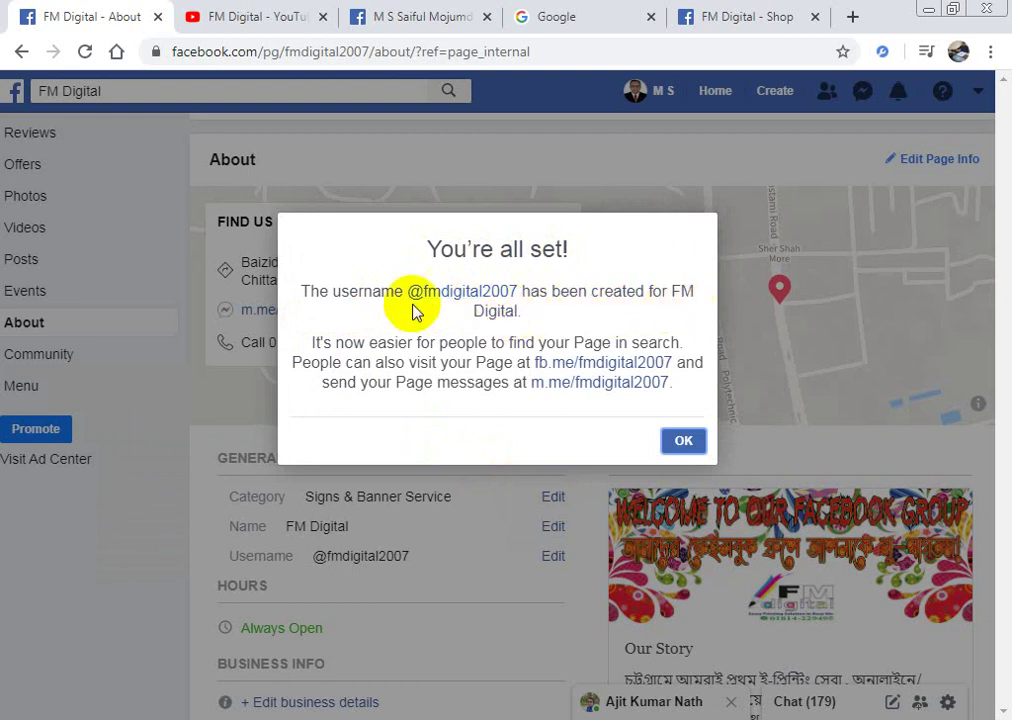
click(676, 443)
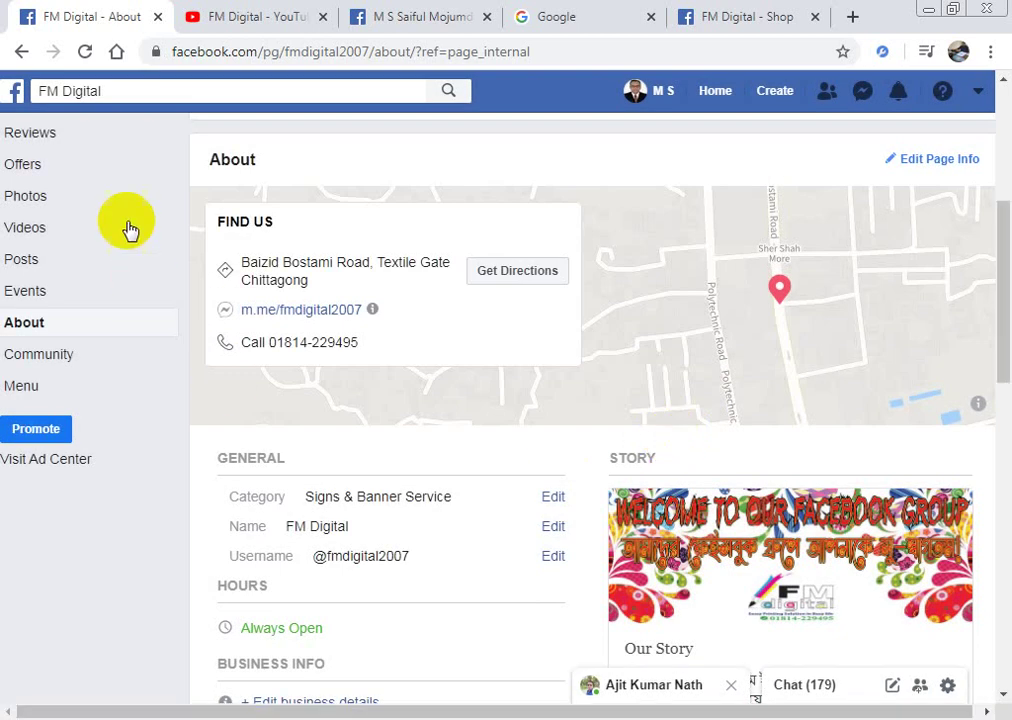
- Search Facebook for fmdigital2007, check the results for the page, and return to the page's About section
click(126, 90)
text(:)
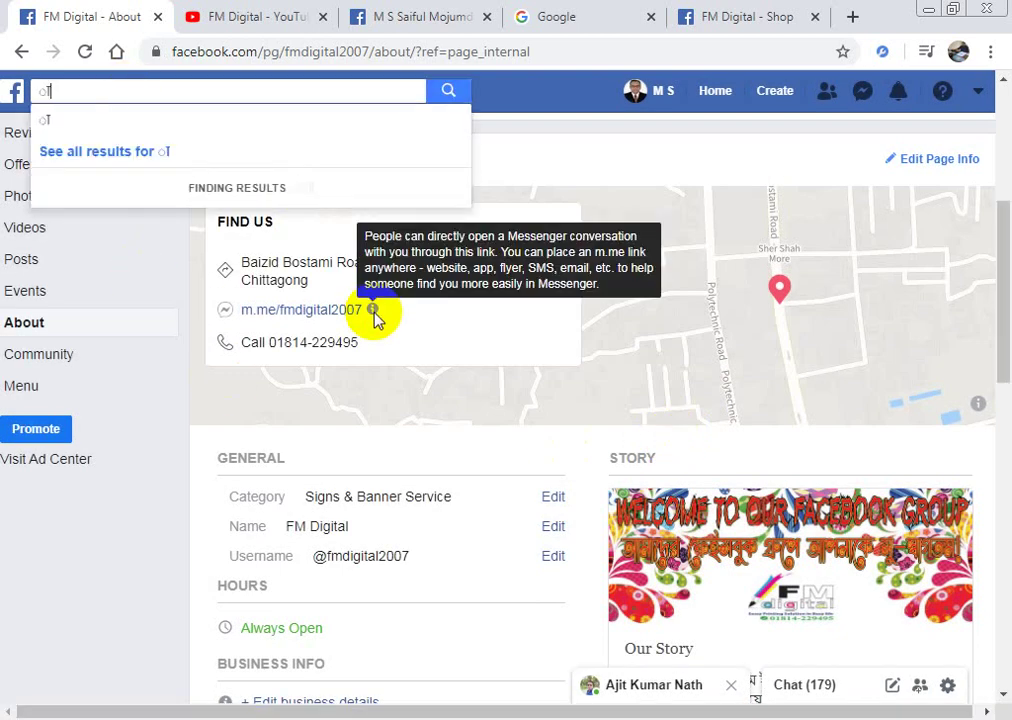
key(BackSpace)
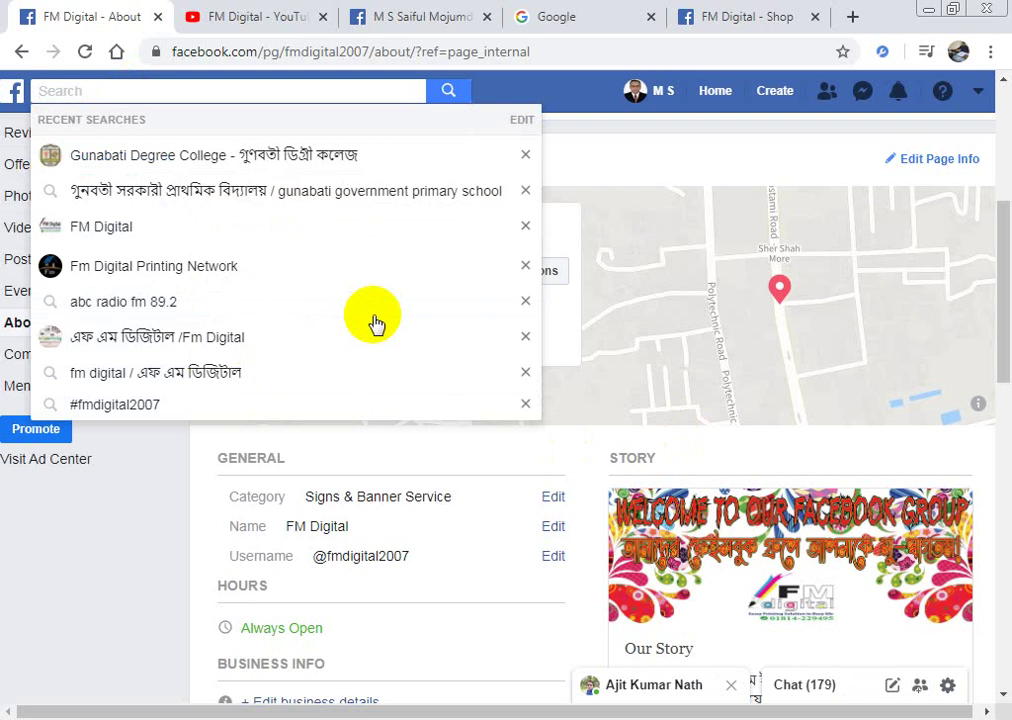
text(f)
key(BackSpace)
text(fm)
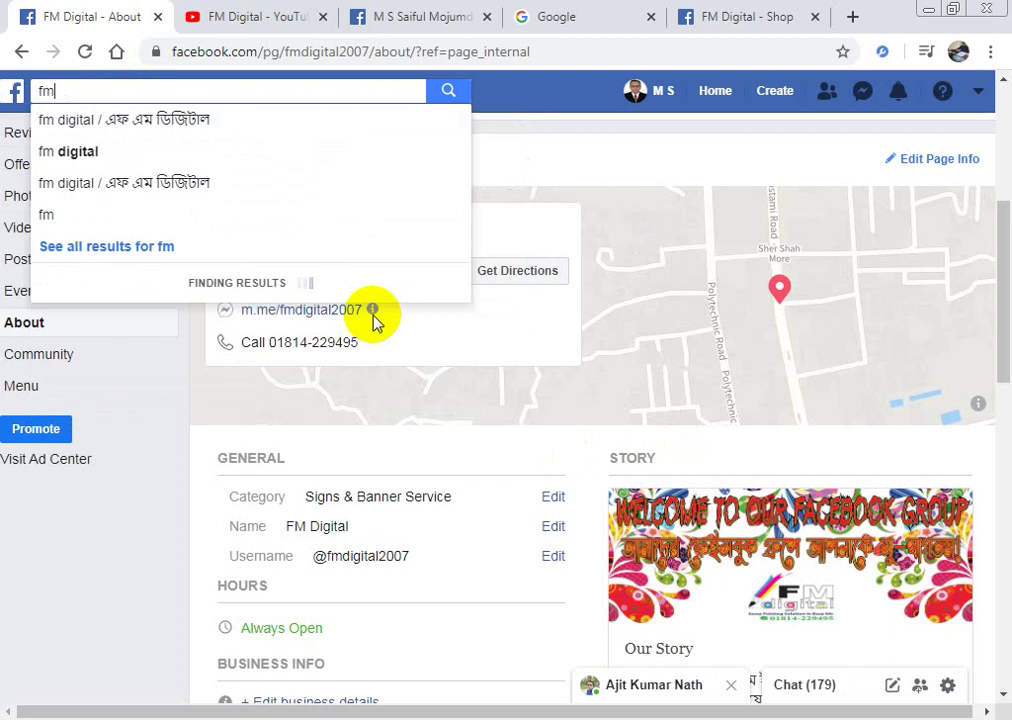
text(digital)
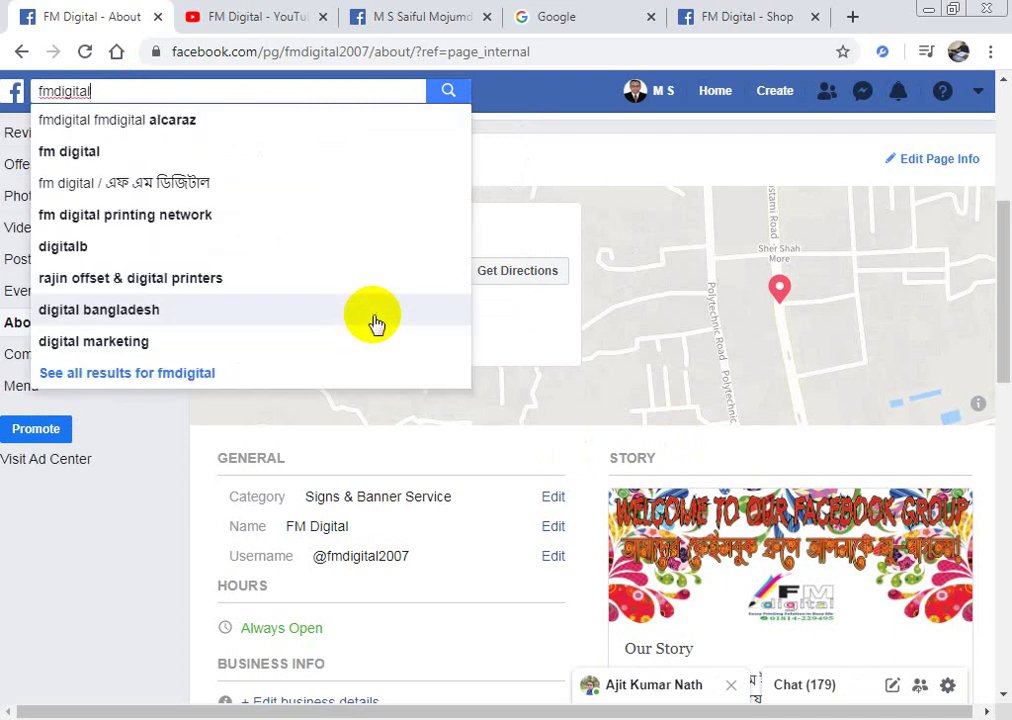
text(2007)
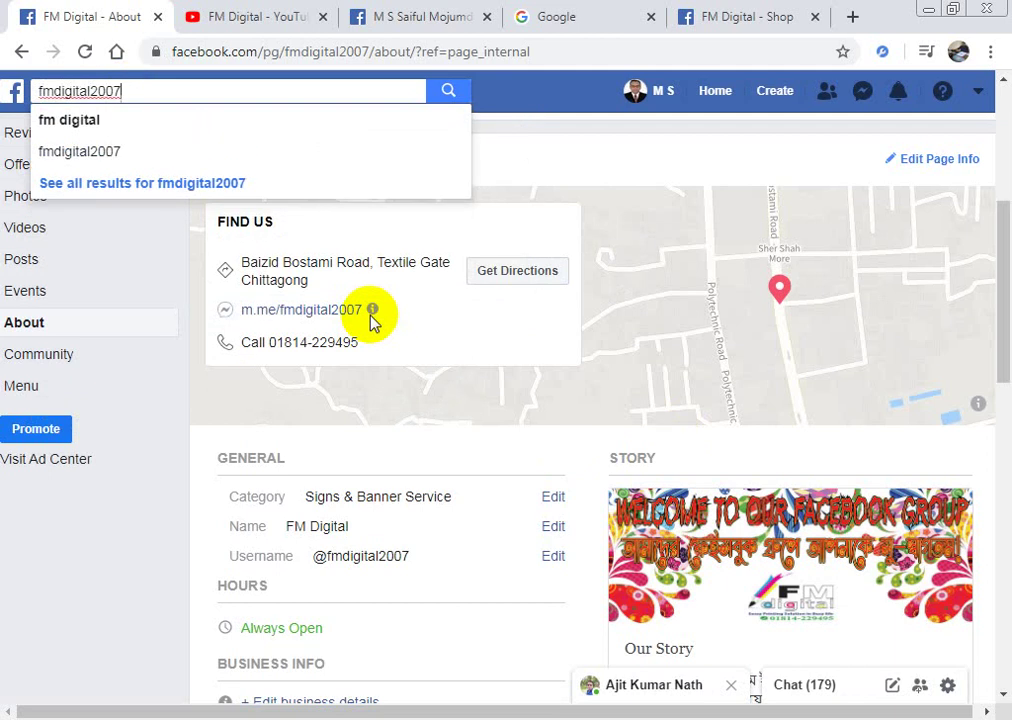
key(Return)
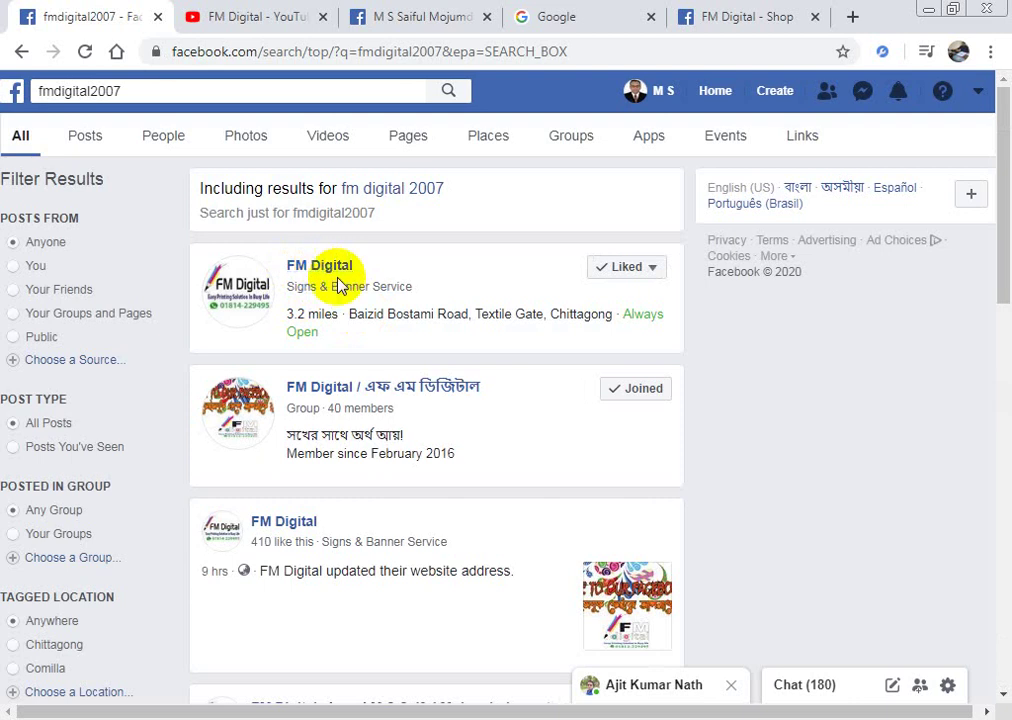
click(19, 53)
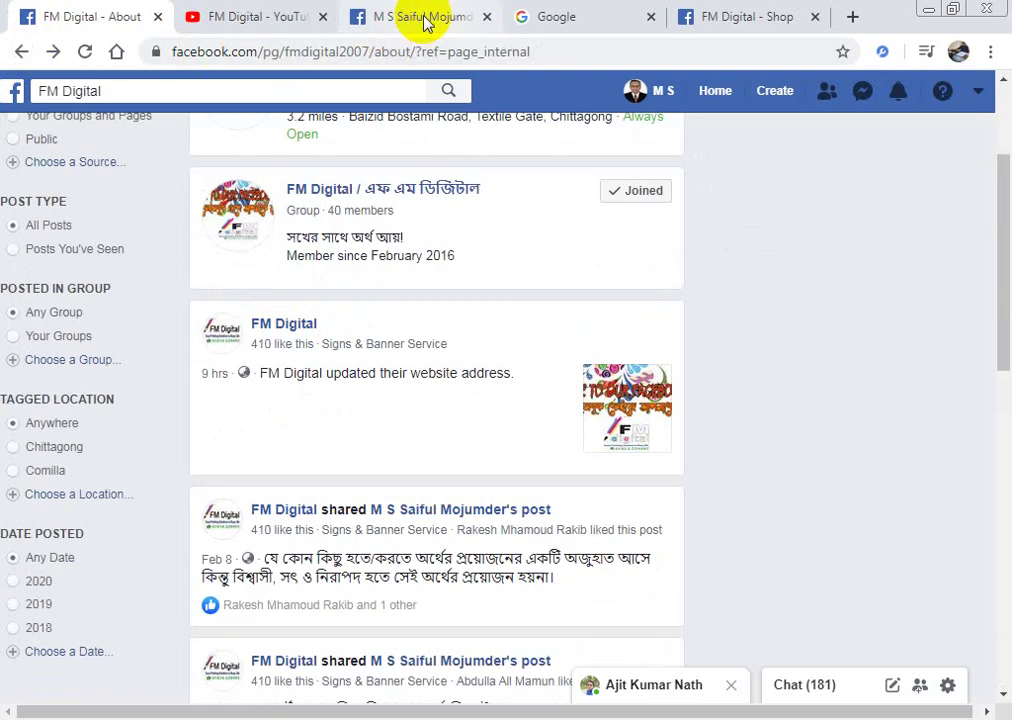
- Review the FM Digital page's username in its About section, then bring up the personal Facebook profile
click(425, 18)
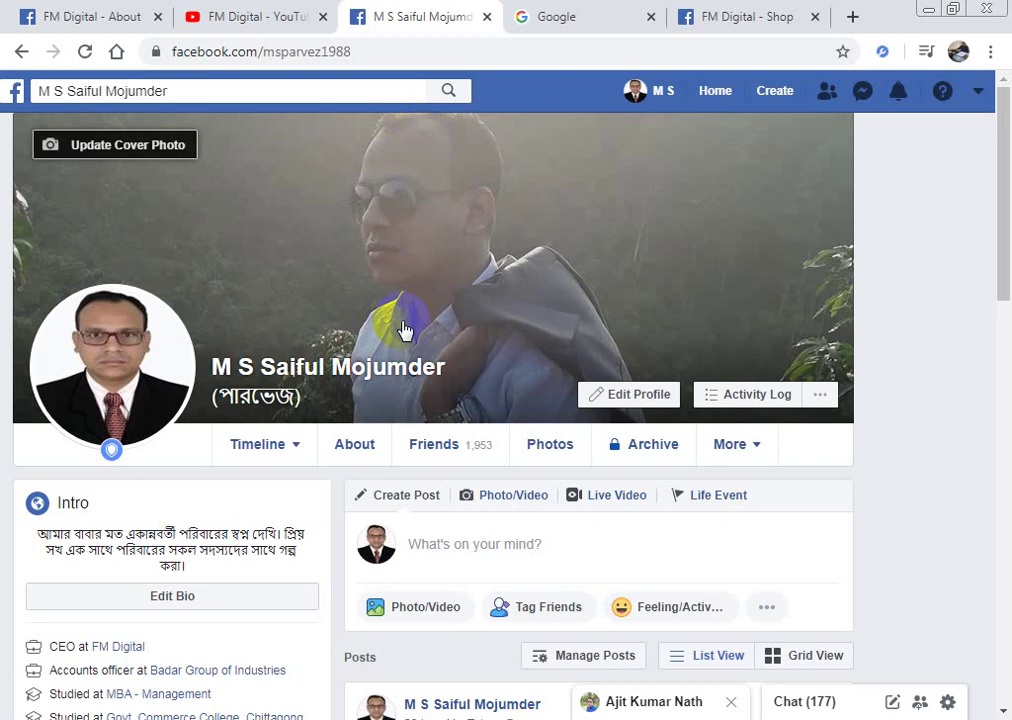
click(57, 20)
scroll(460, 425, down, 4)
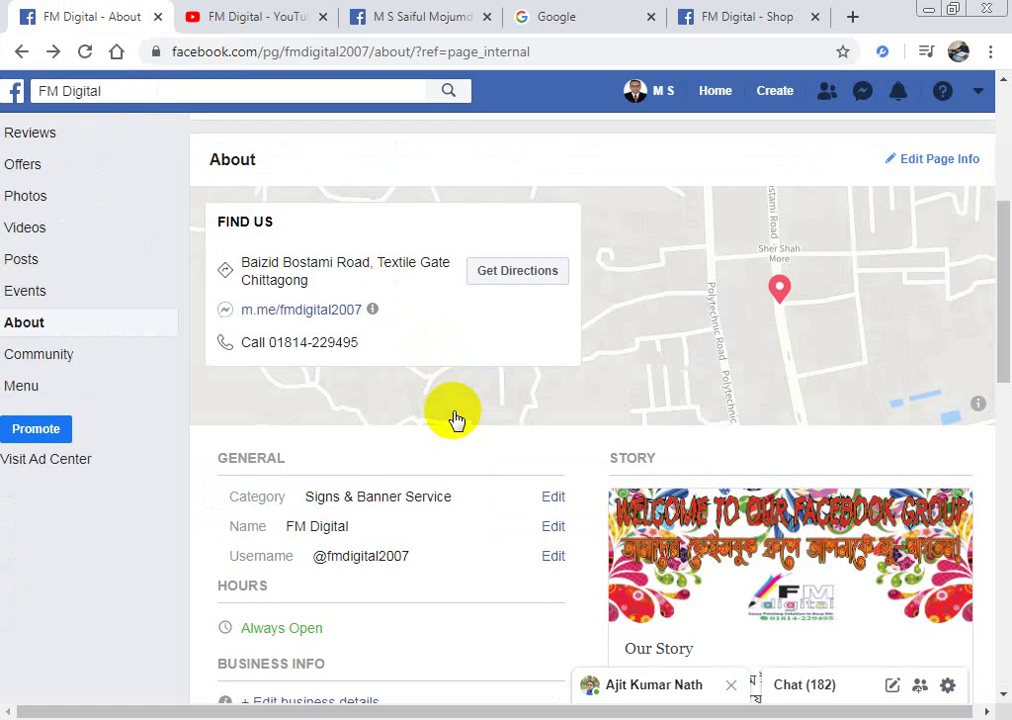
click(408, 12)
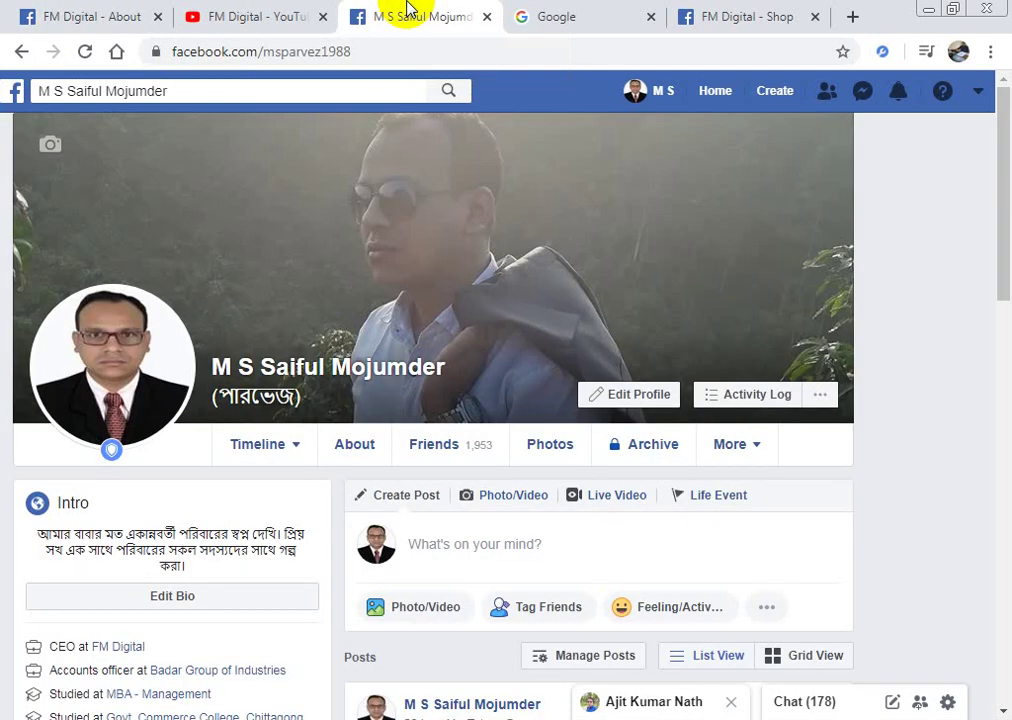
click(60, 252)
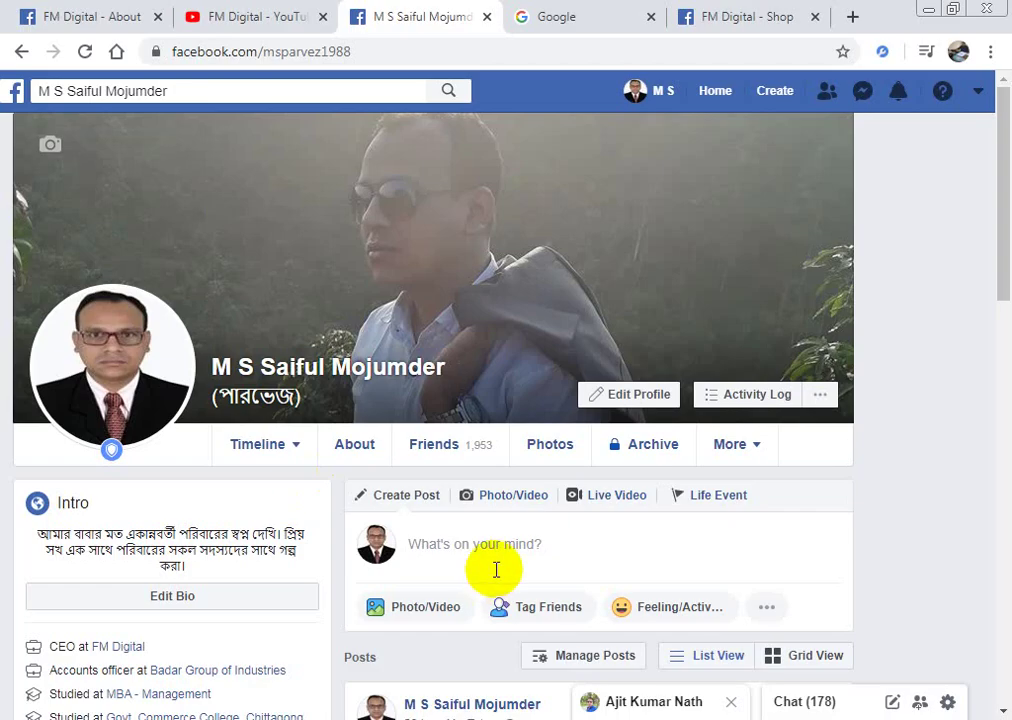
- Open the personal account's general settings
click(980, 93)
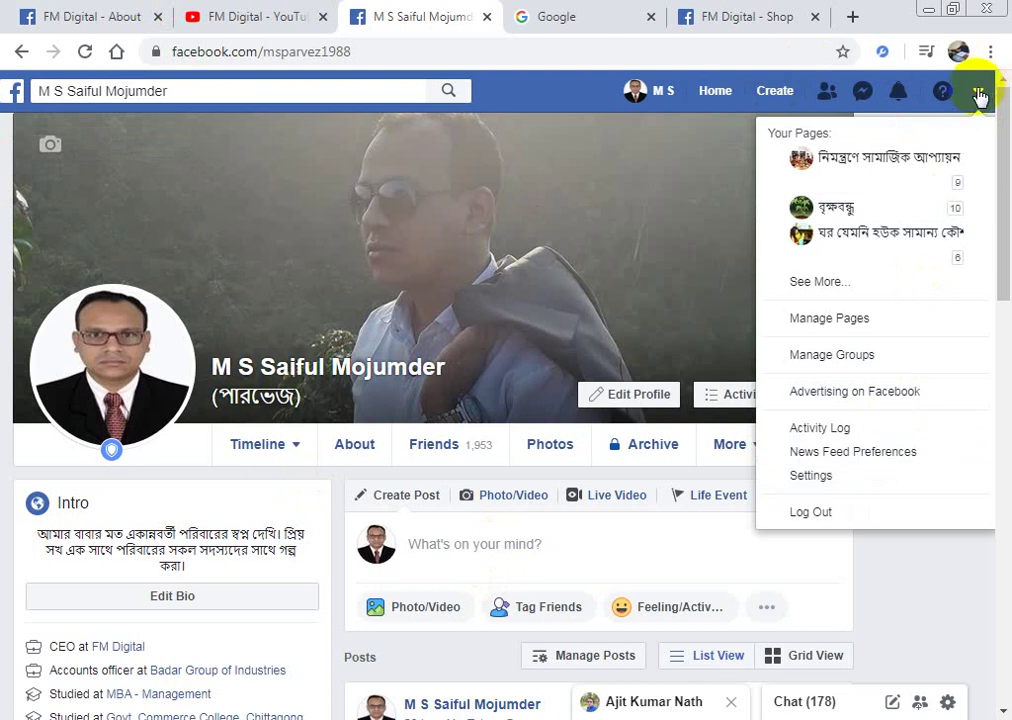
click(980, 95)
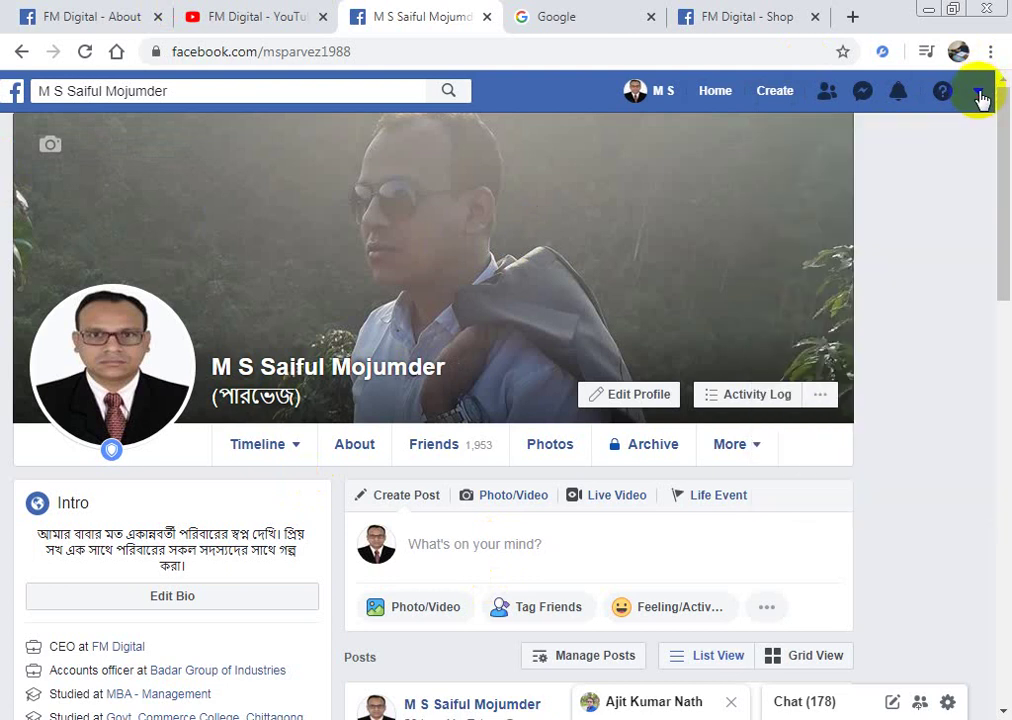
click(980, 95)
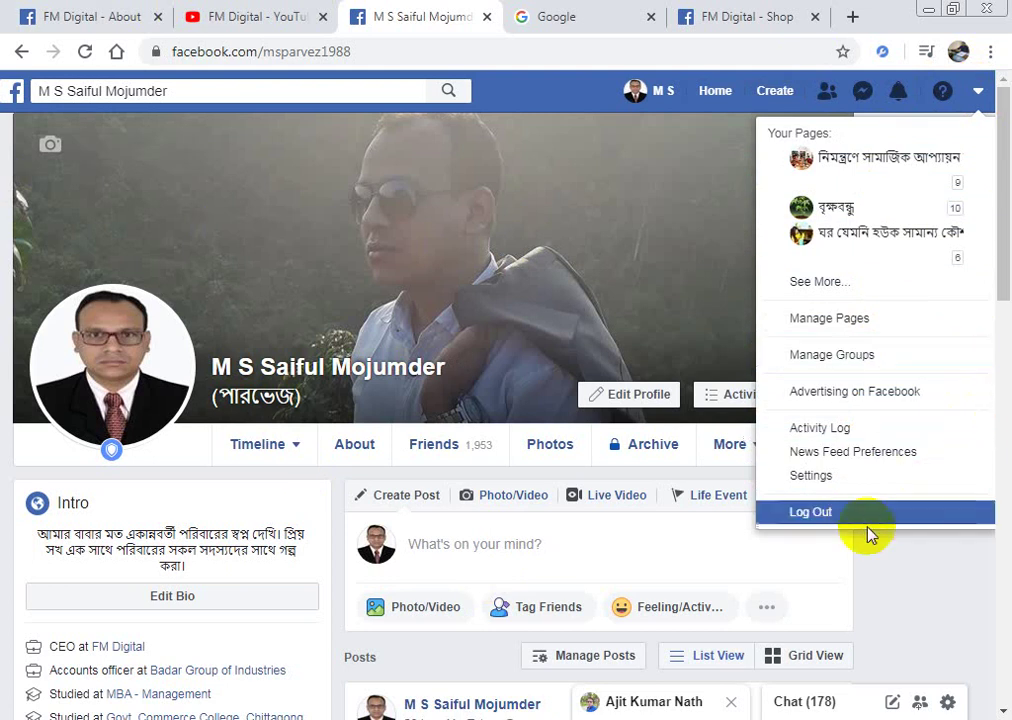
click(841, 478)
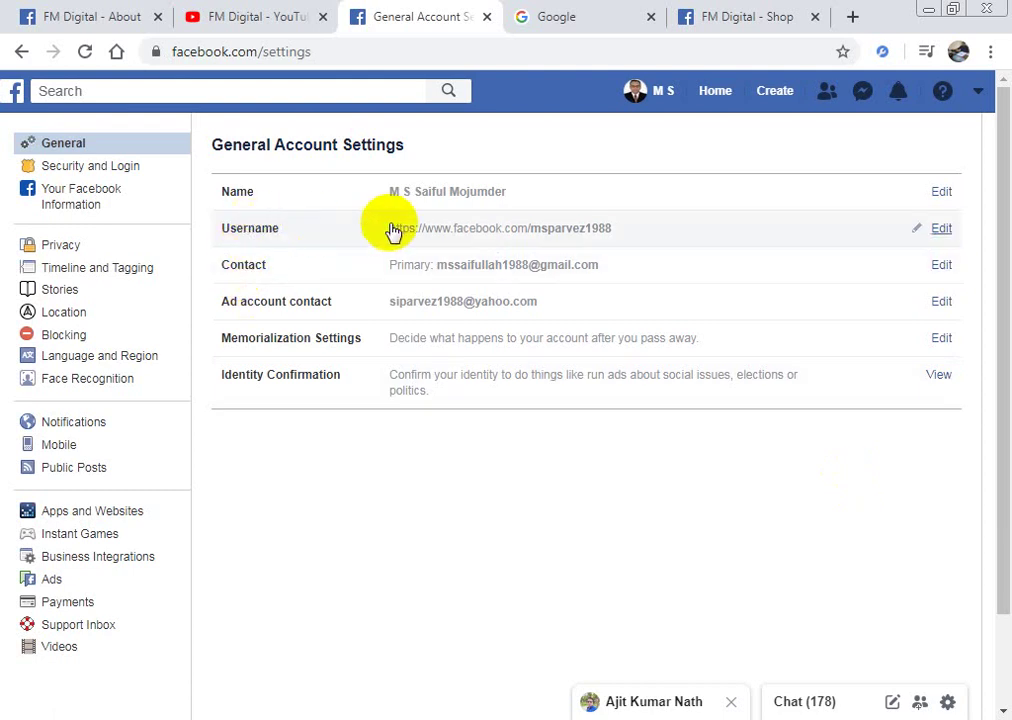
- Edit the personal account's username, trying it without its trailing digits and with only the first digit, then re-enter the full username
click(942, 229)
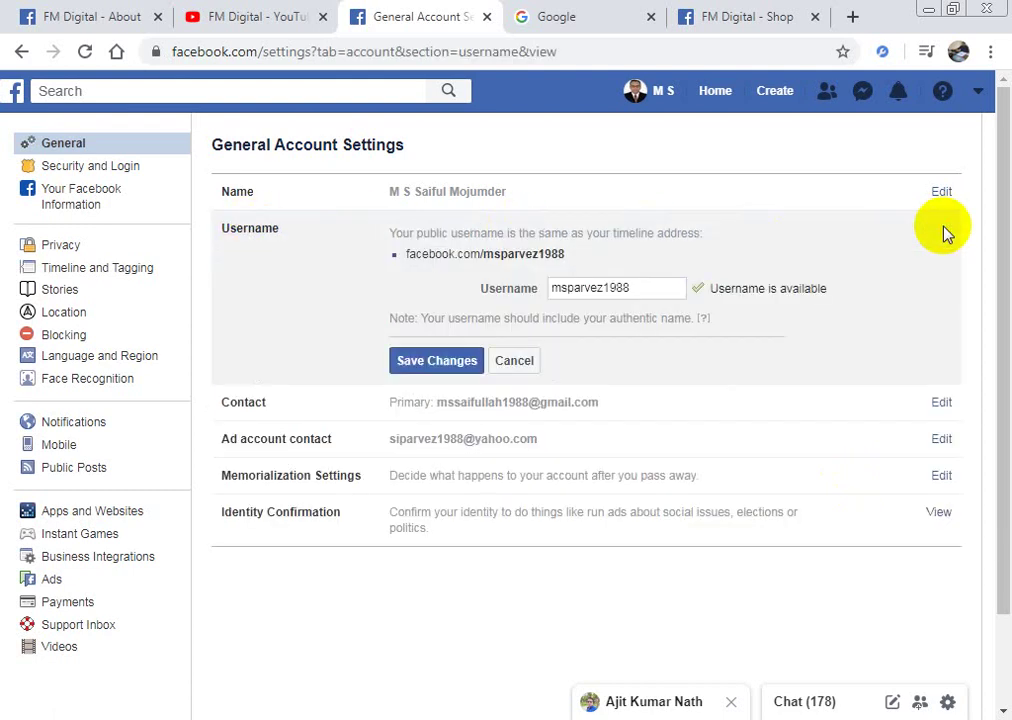
click(648, 291)
key(BackSpace)
key(BackSpace)
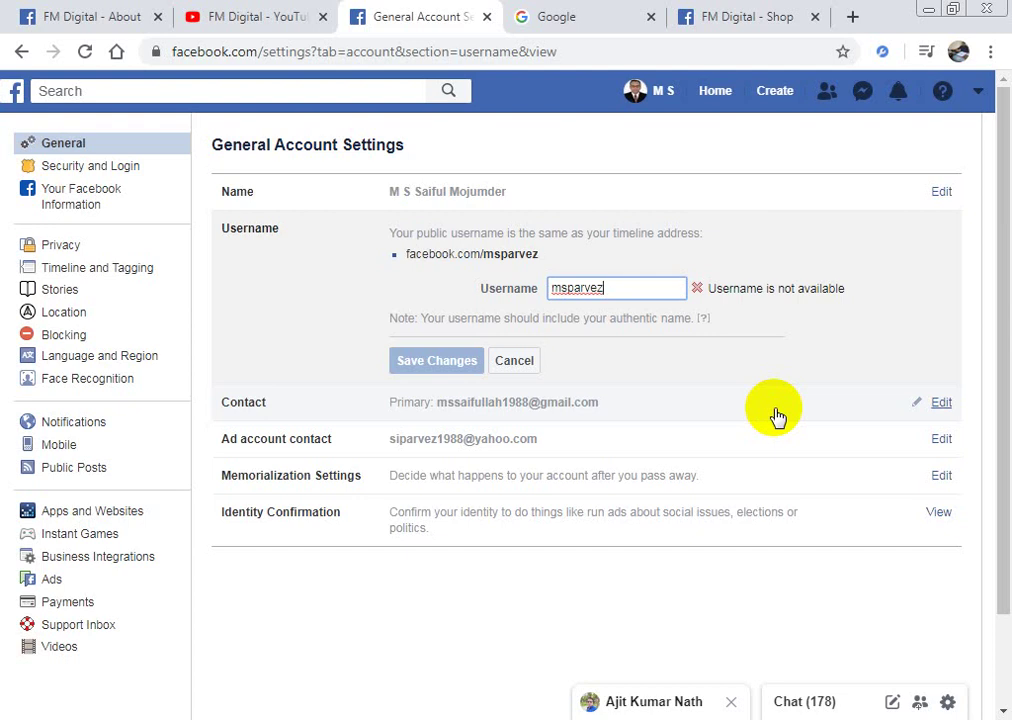
text(1)
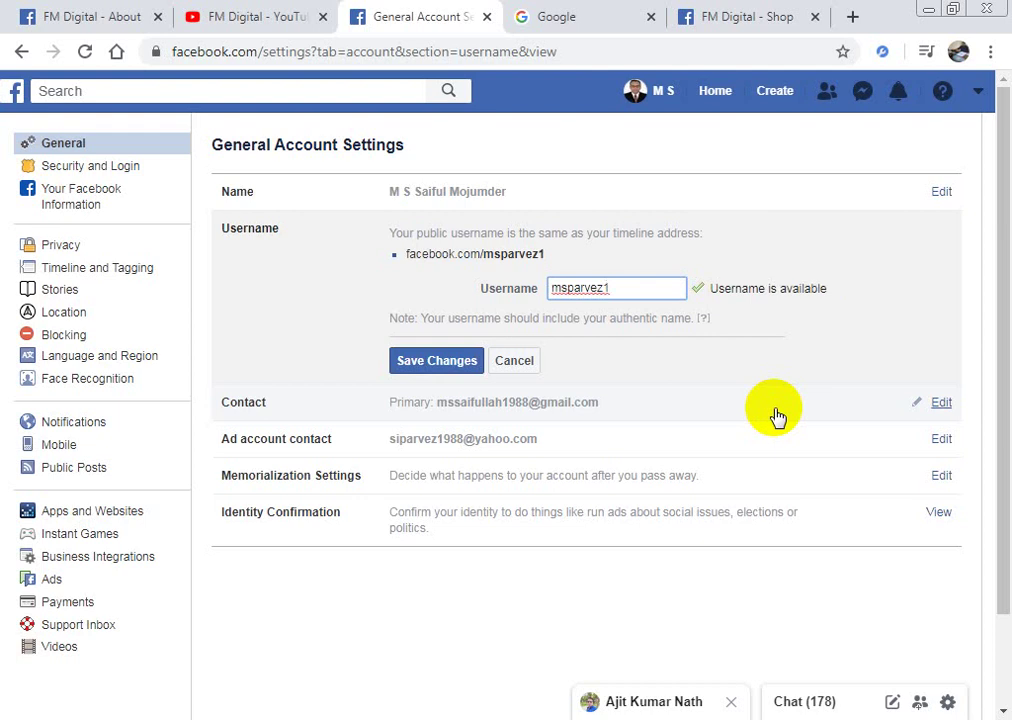
text(988)
- Save the personal account's username and authorise the change with the account password
click(440, 366)
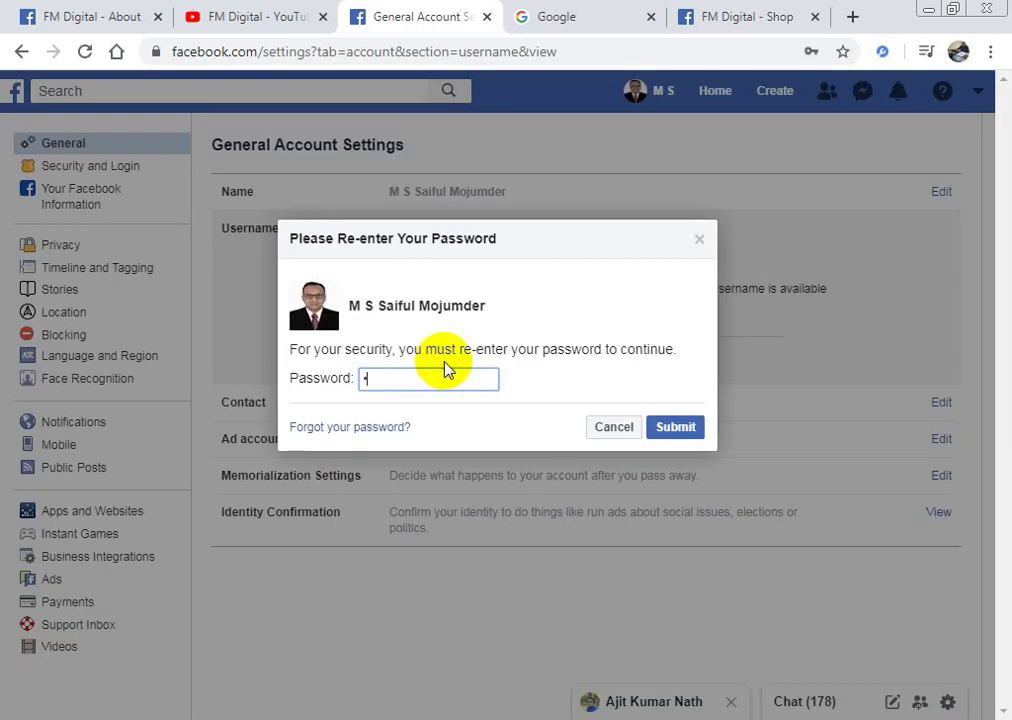
key(BackSpace)
text(•••••••••••••••)
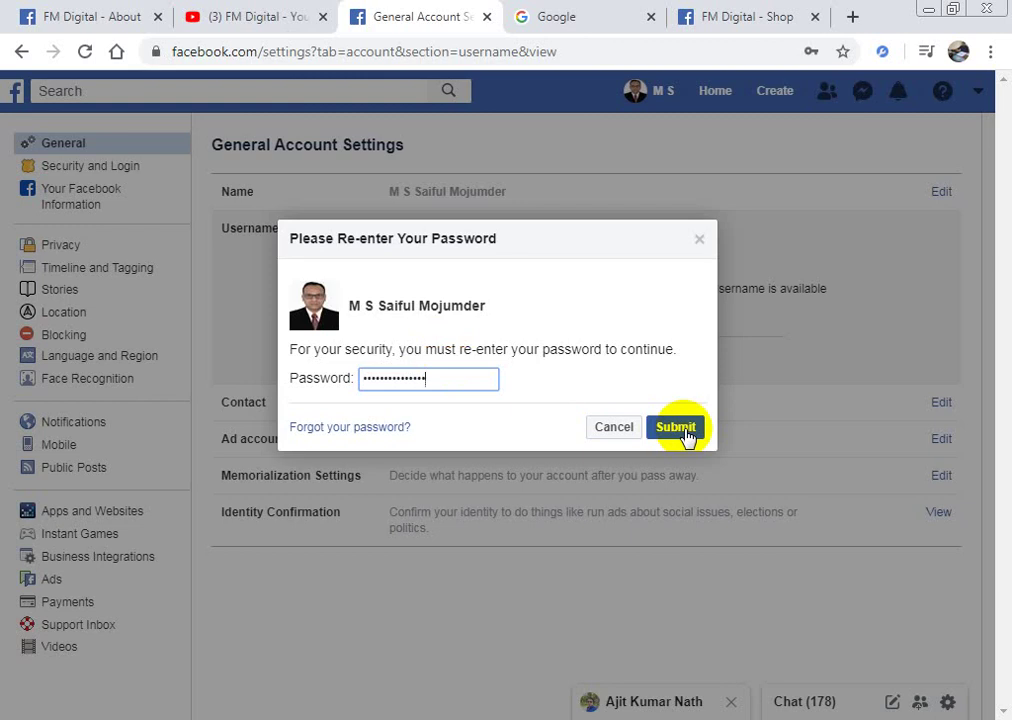
click(676, 427)
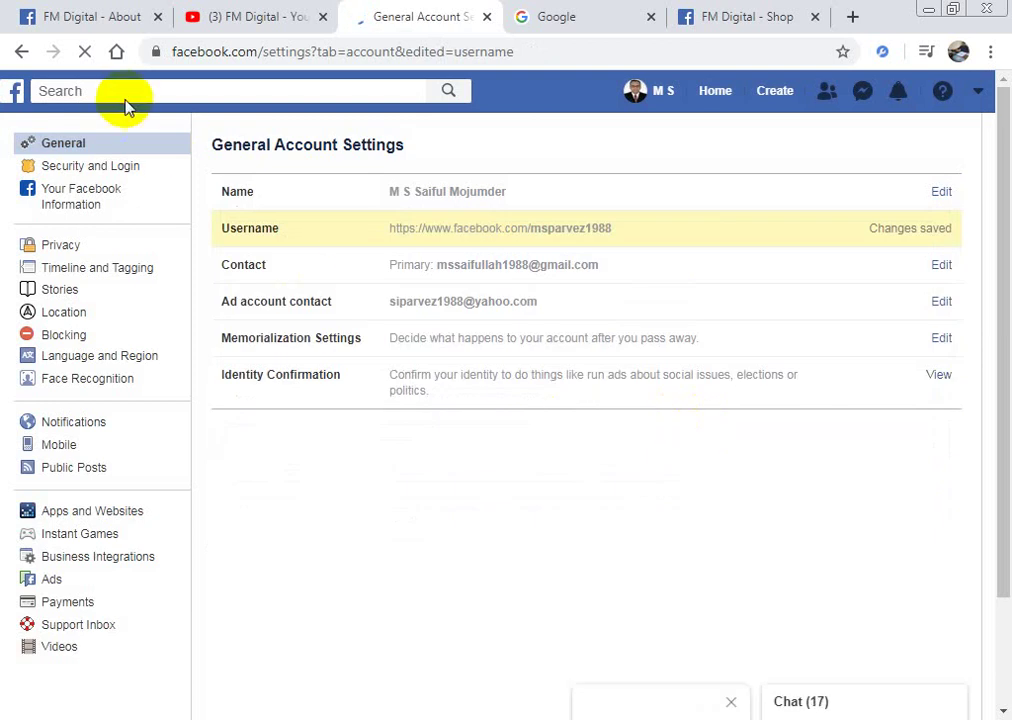
- Search Facebook for the personal account's username and check the people results for the profile
click(124, 93)
text(FM)
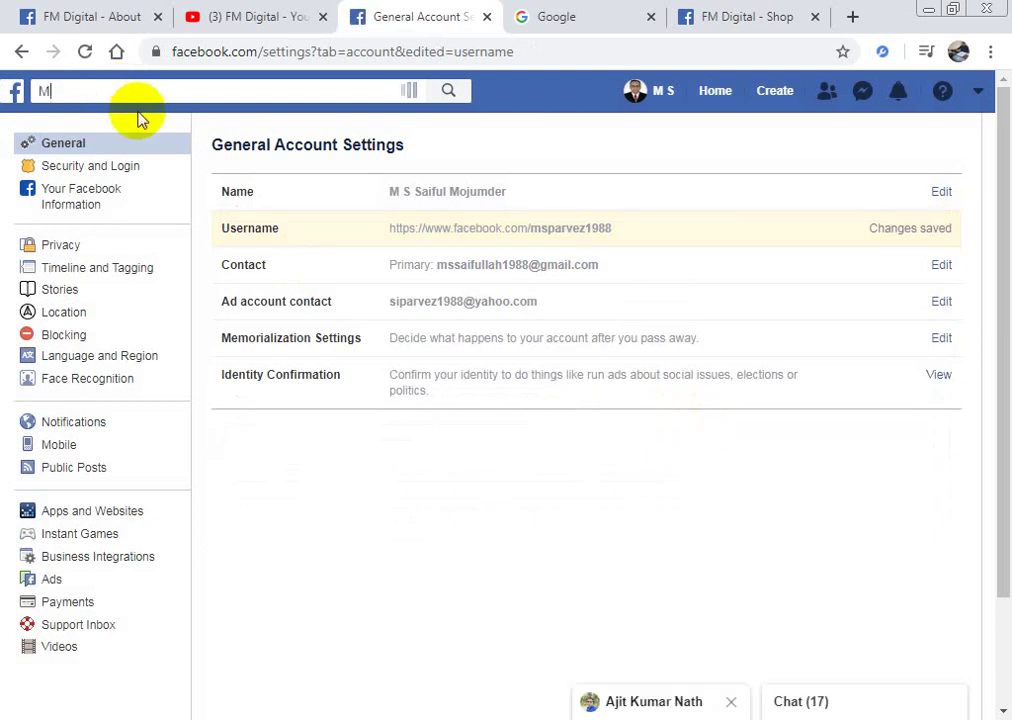
text(ms)
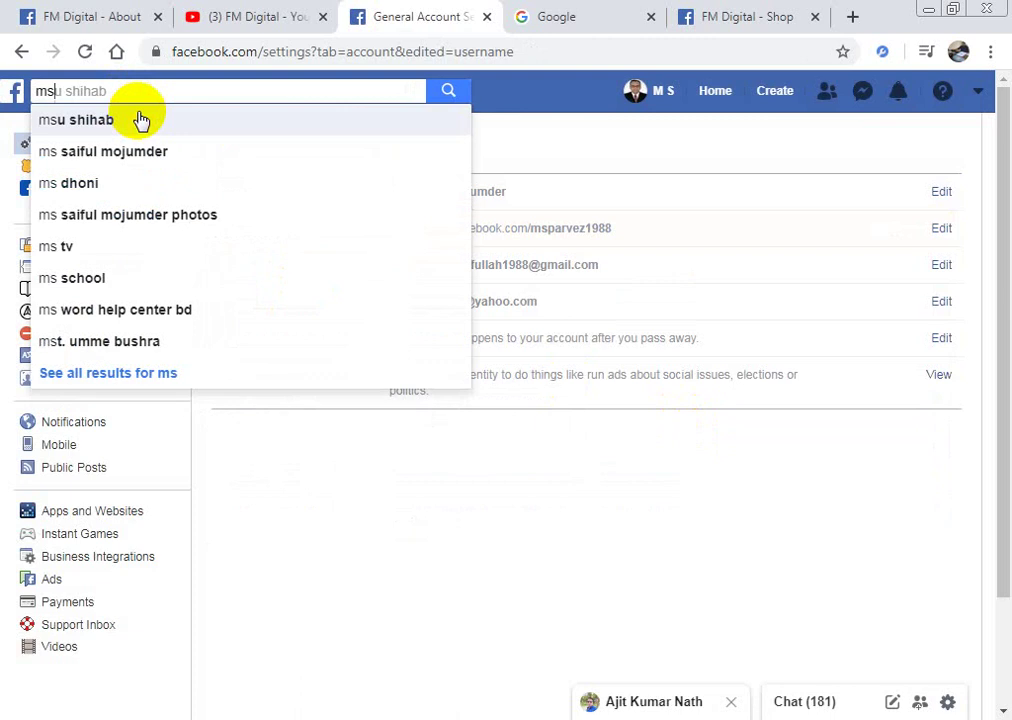
text(parvez)
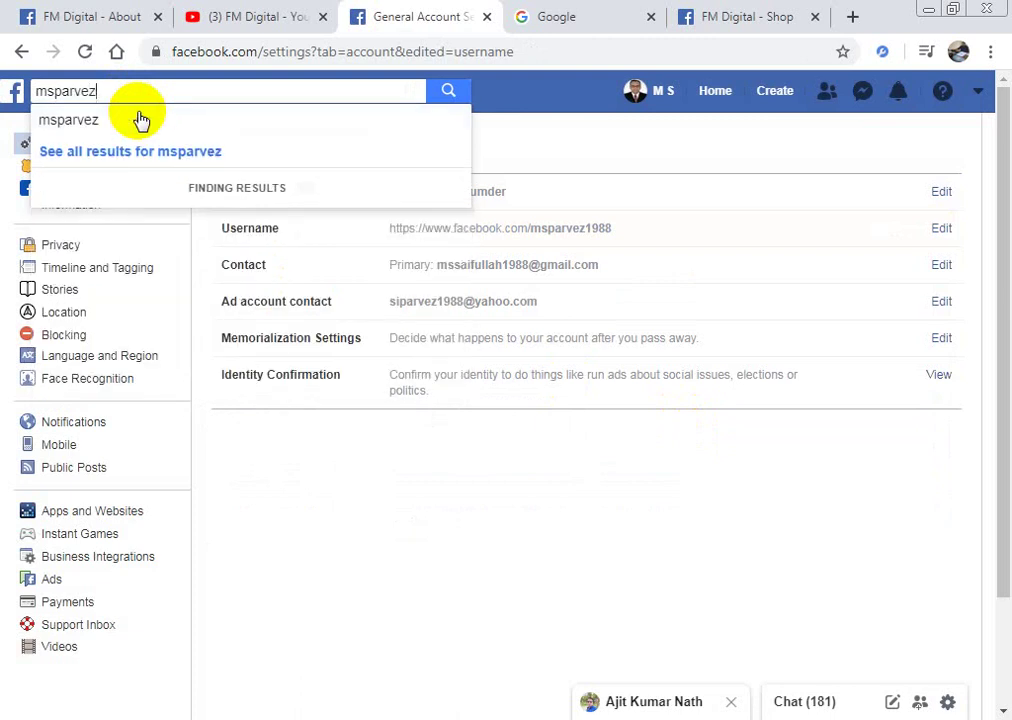
text(1988)
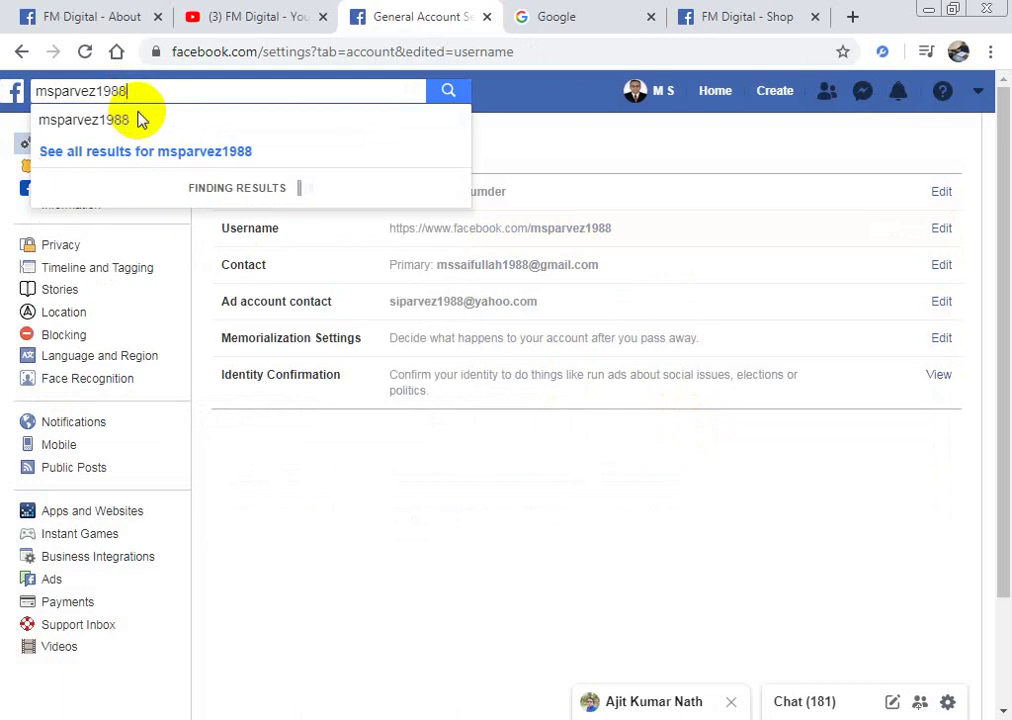
key(Return)
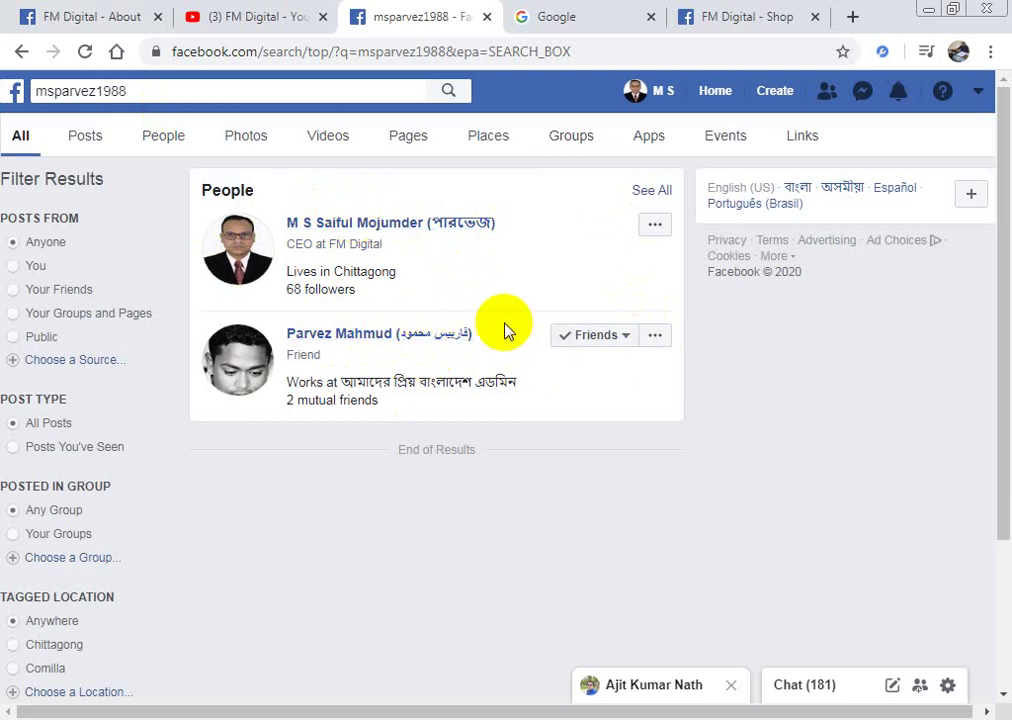
- Check the tutorial topic list in Windows Photo Viewer, then switch back to Chrome and bring up the FM Digital page's Shop section
click(689, 714)
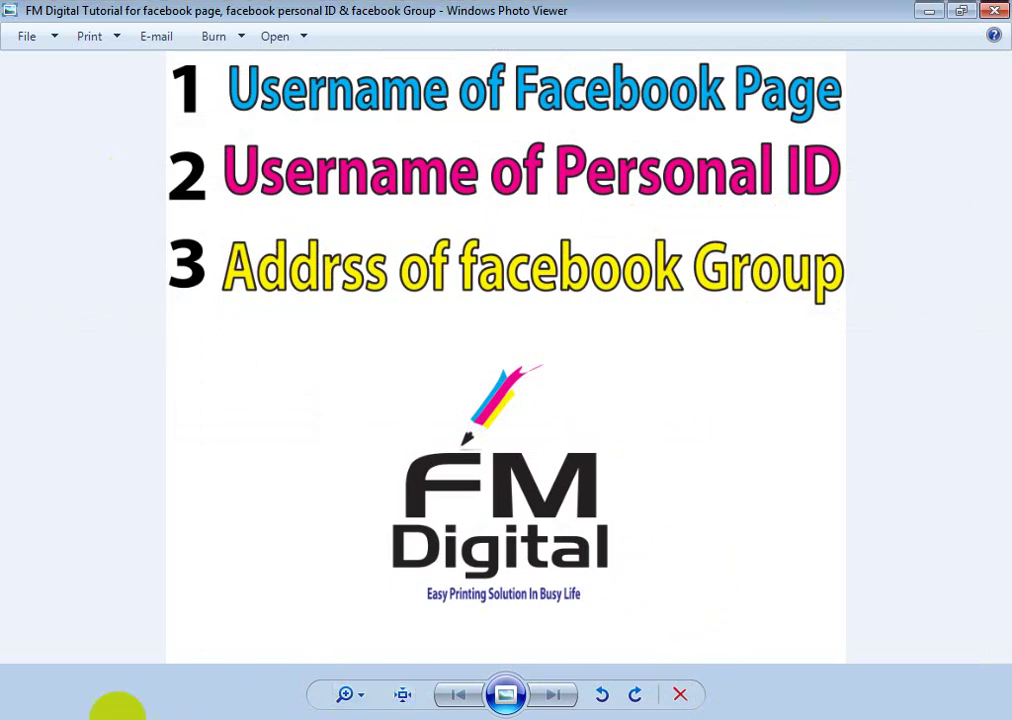
click(130, 715)
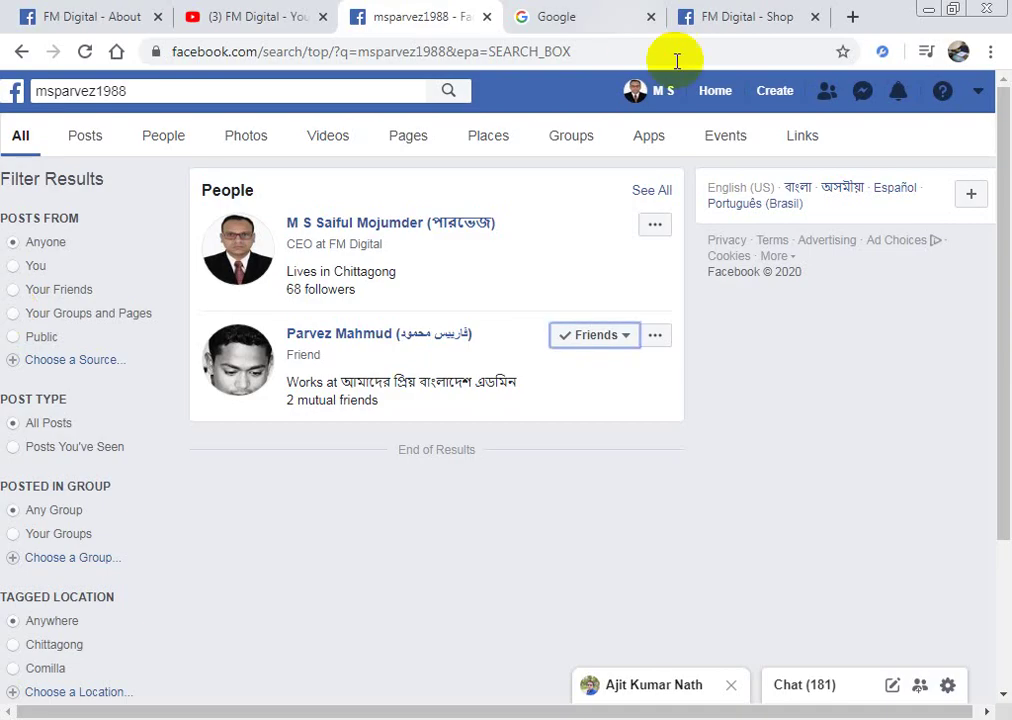
click(762, 12)
- Look through the Shop section's product collections, including the further items under All Products
scroll(258, 438, down, 1)
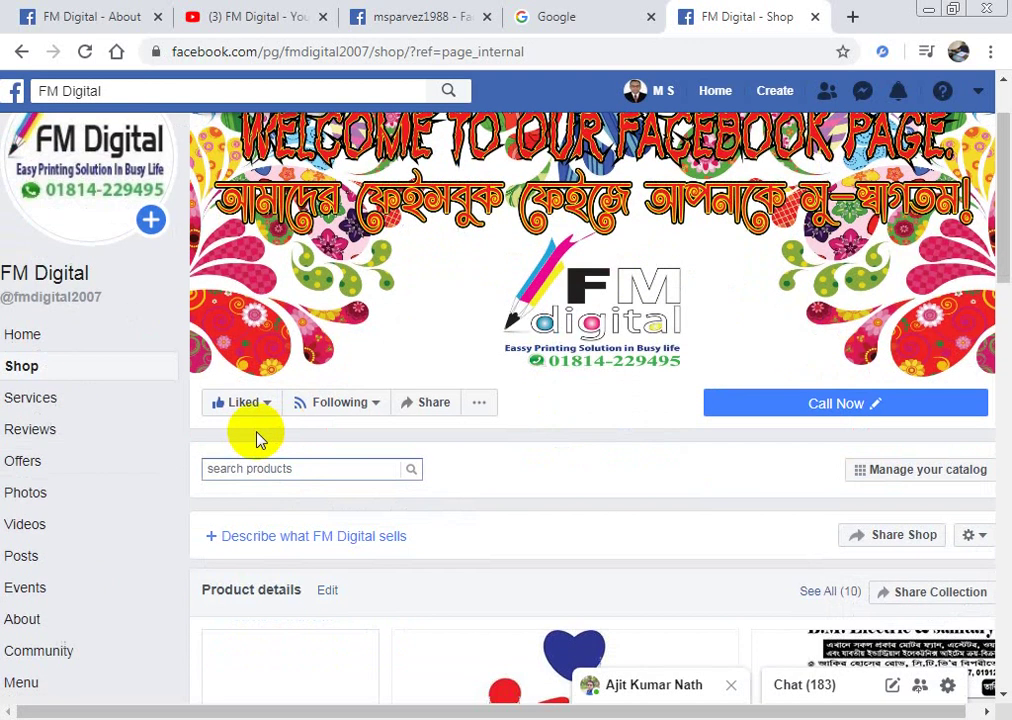
scroll(136, 434, down, 3)
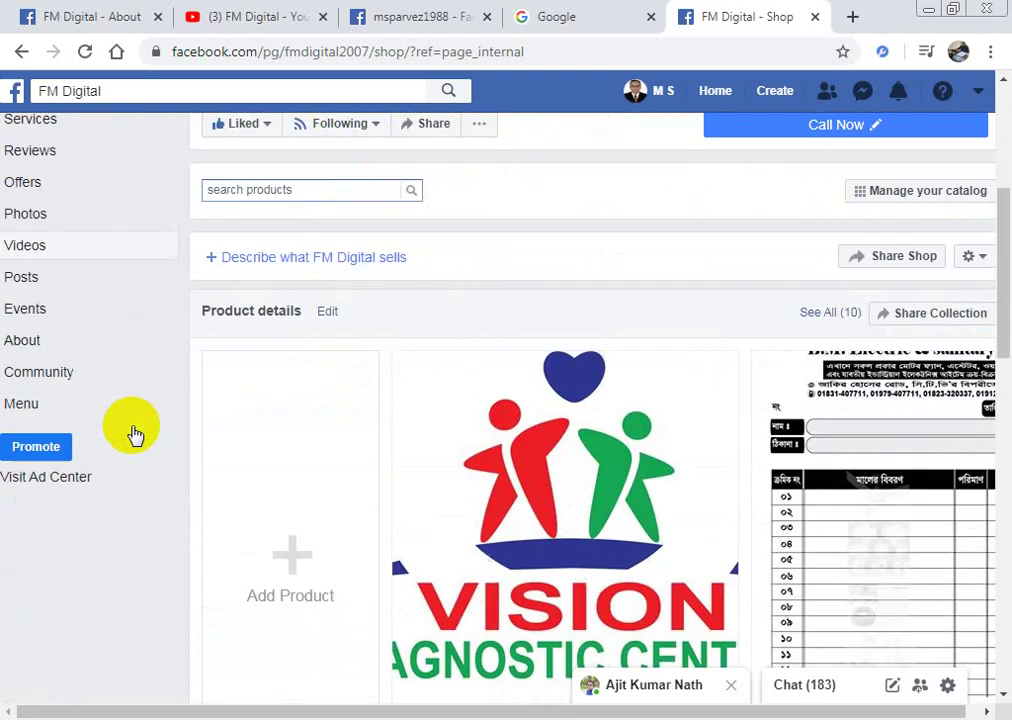
scroll(133, 433, down, 2)
scroll(117, 389, up, 4)
scroll(493, 589, down, 6)
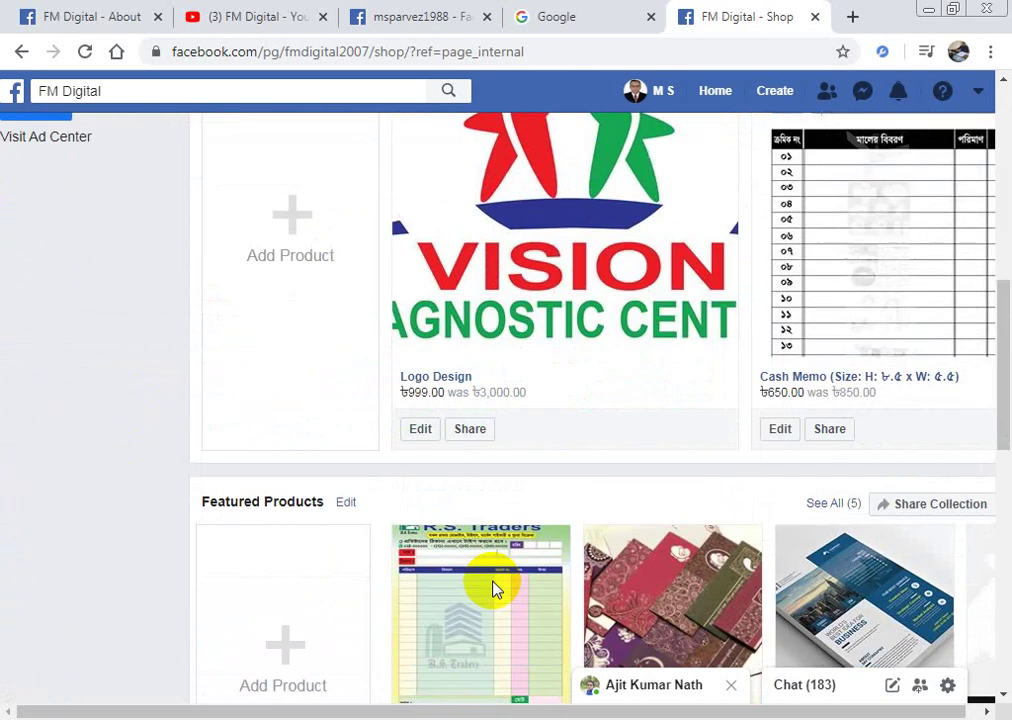
scroll(493, 589, down, 4)
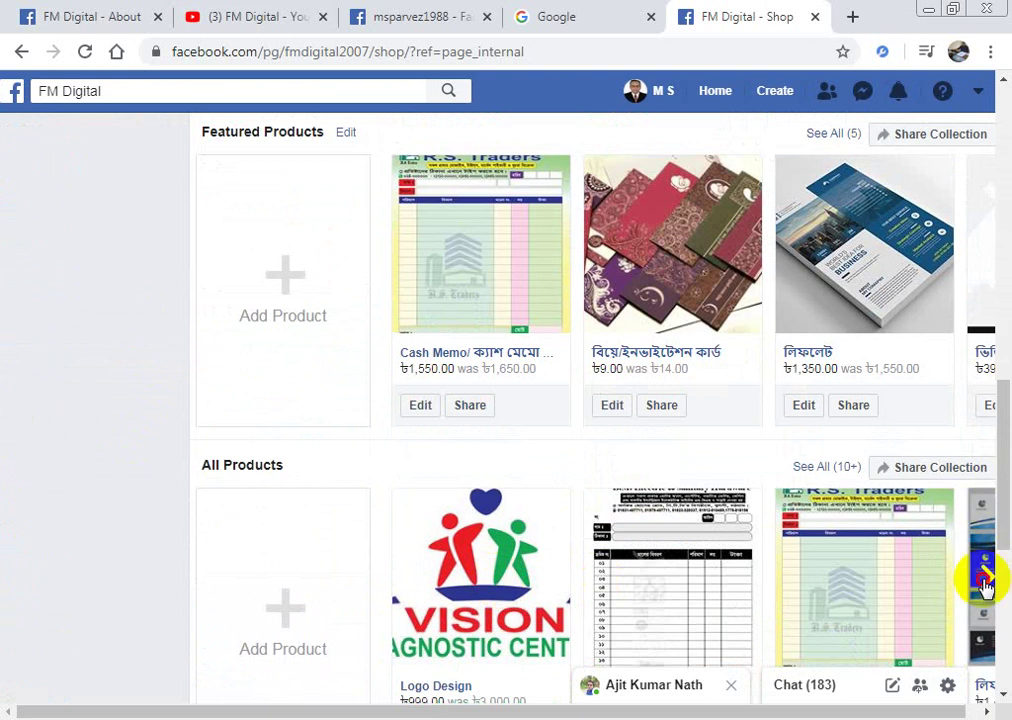
click(983, 580)
click(983, 580)
click(983, 580)
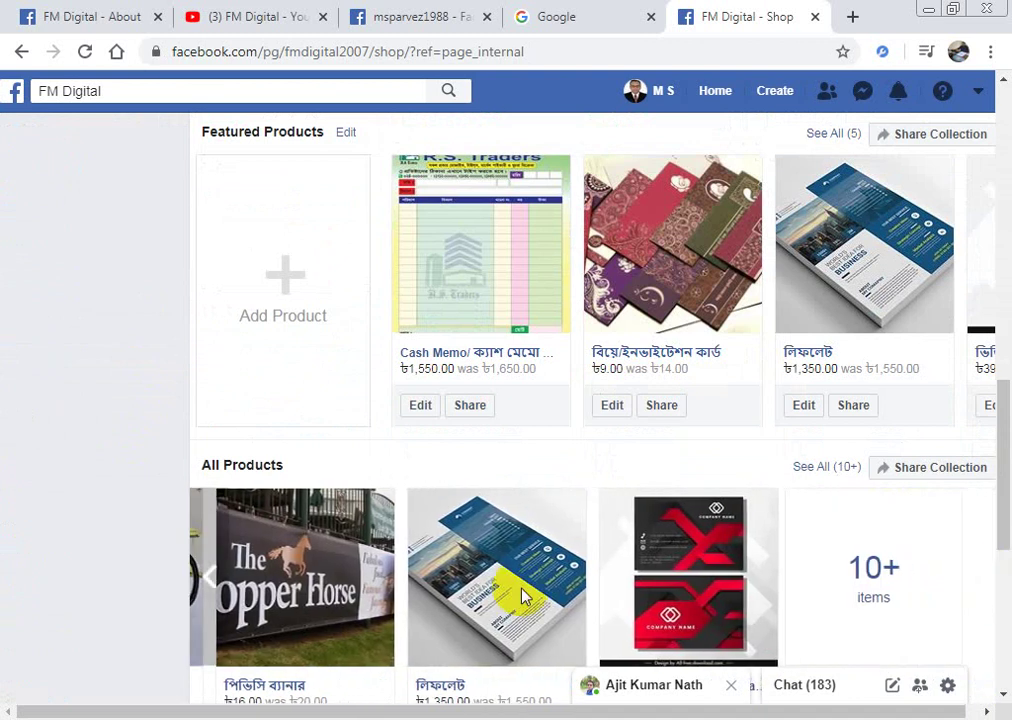
scroll(199, 481, up, 10)
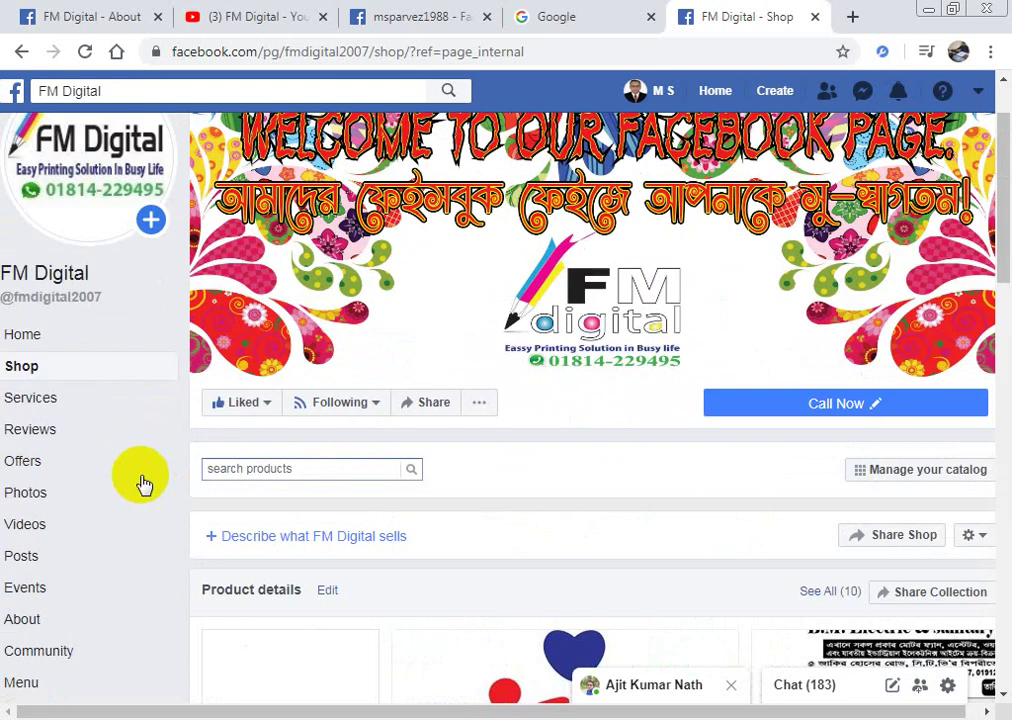
scroll(72, 445, down, 1)
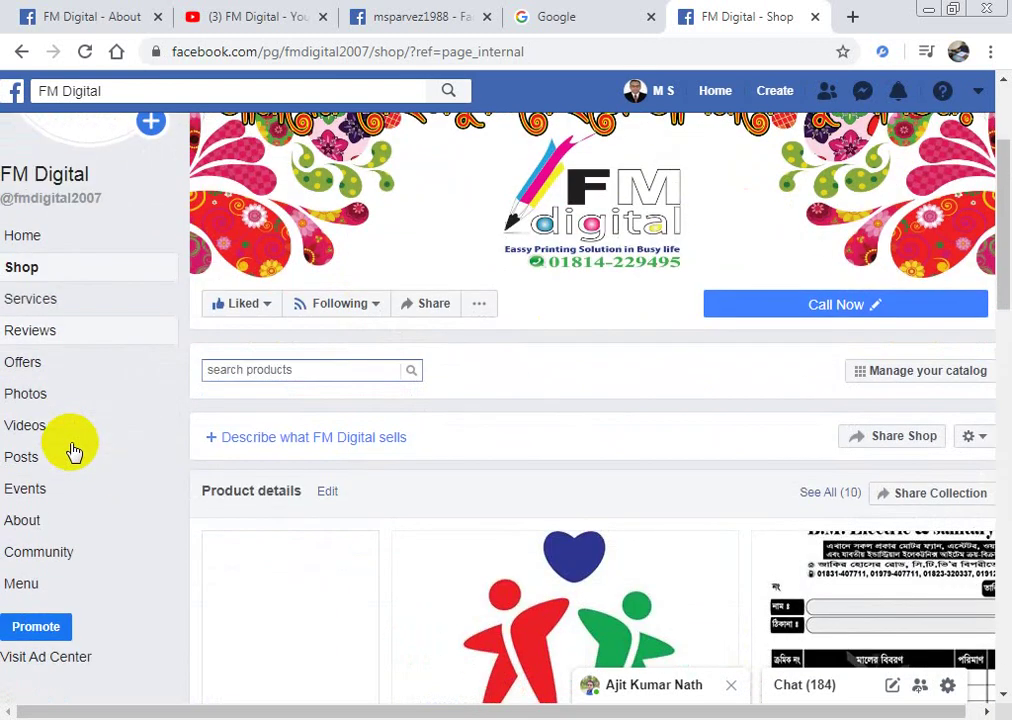
- Open the FM Digital page's About section and look over its location and contact details
click(52, 528)
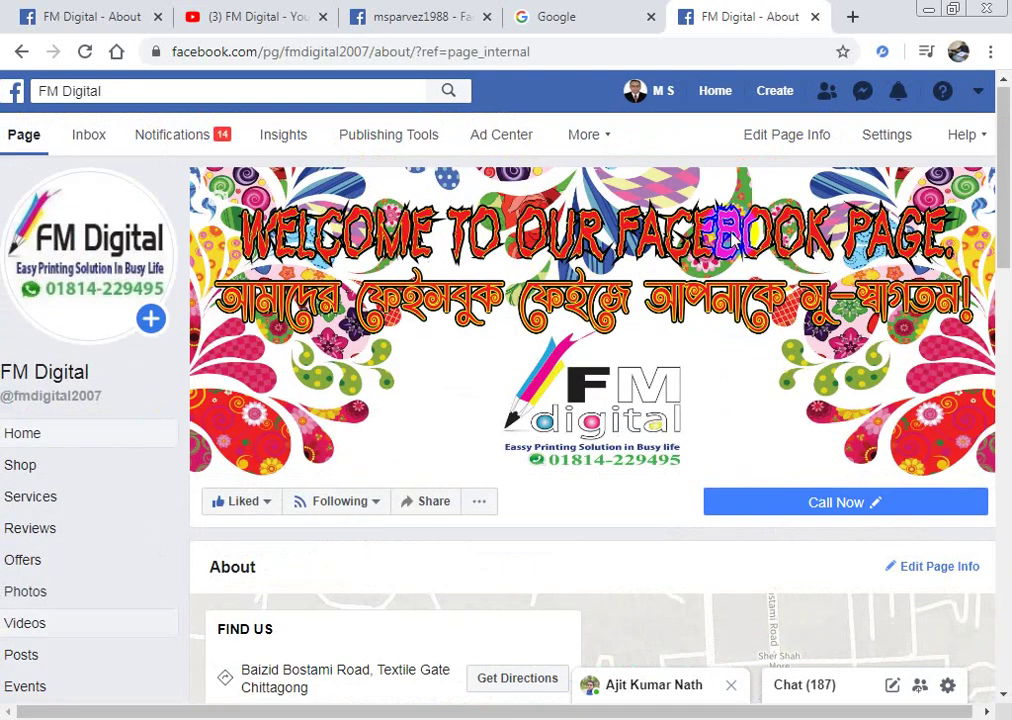
scroll(558, 413, down, 1)
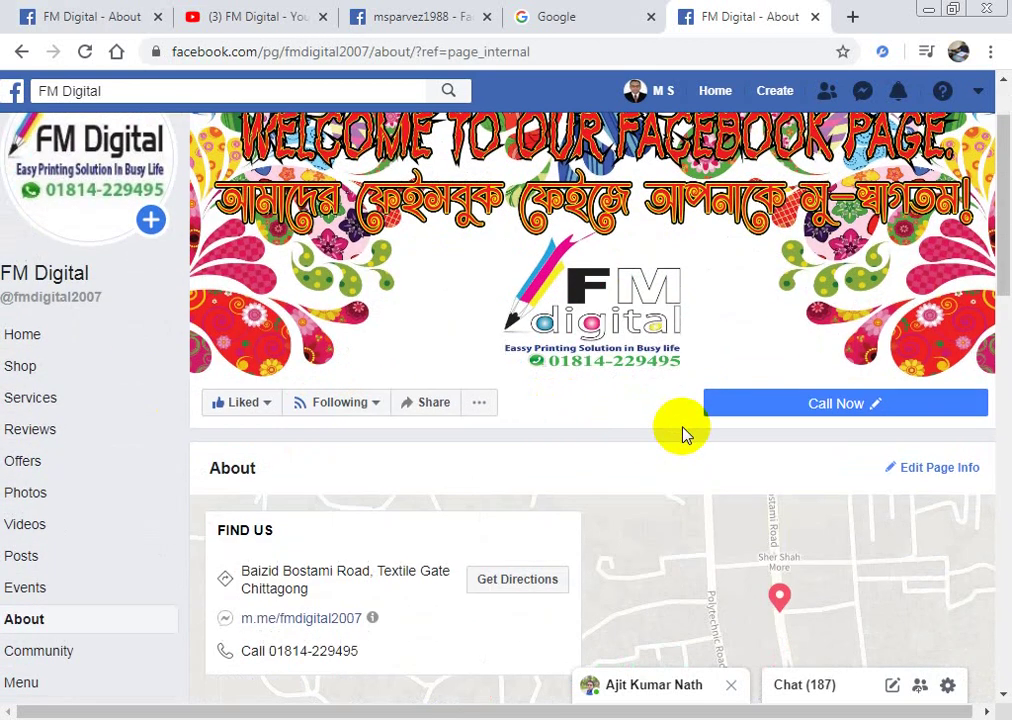
scroll(515, 479, down, 1)
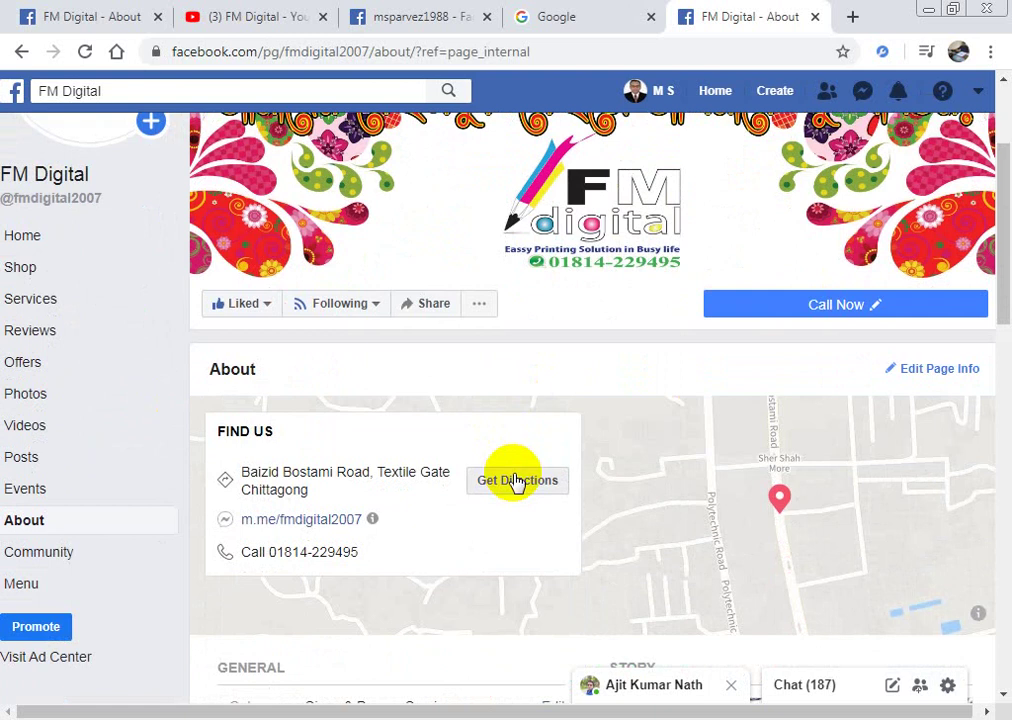
scroll(515, 480, down, 1)
scroll(515, 480, up, 2)
scroll(515, 480, down, 1)
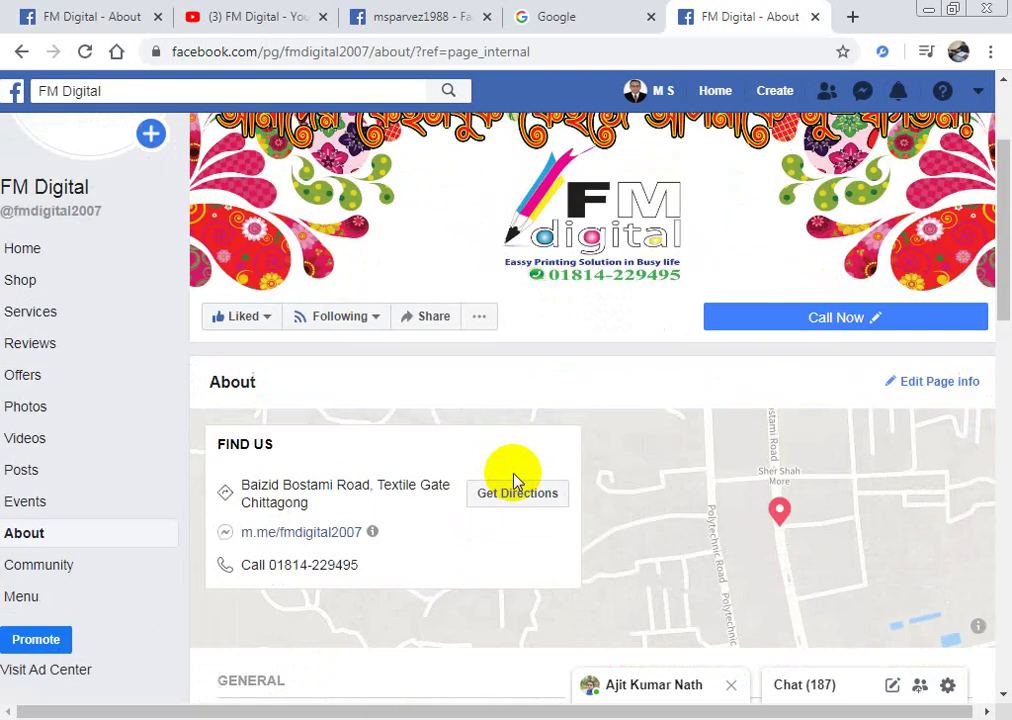
scroll(515, 480, down, 1)
scroll(513, 481, up, 2)
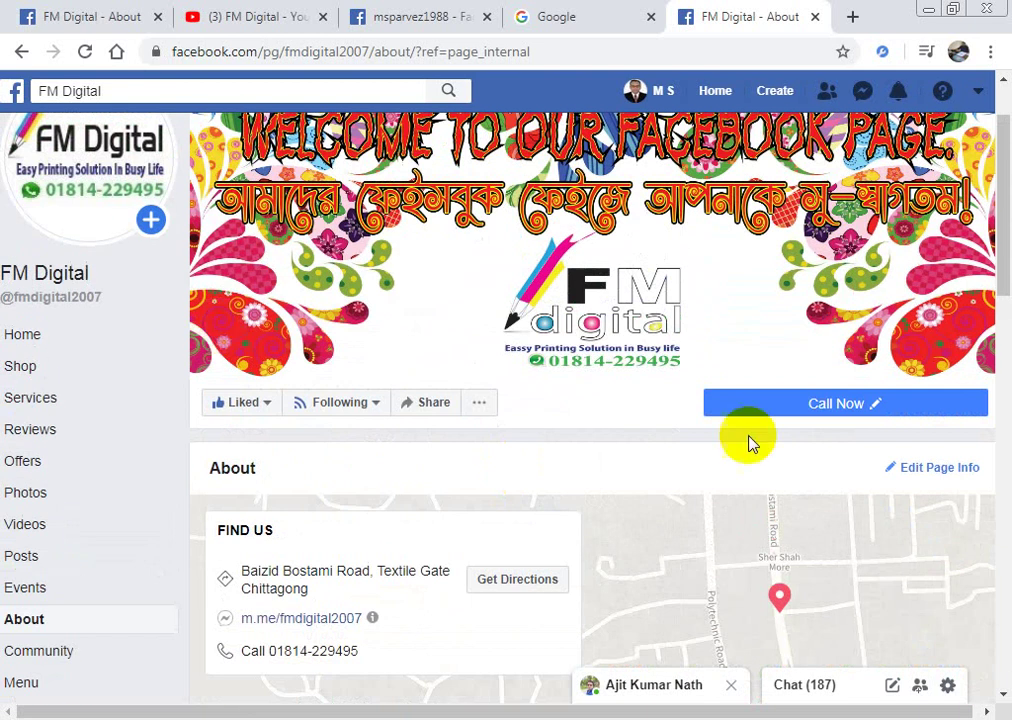
- Examine the FM Digital page's additional actions, such as Edit Page Info, Create Group and Create Page
click(480, 405)
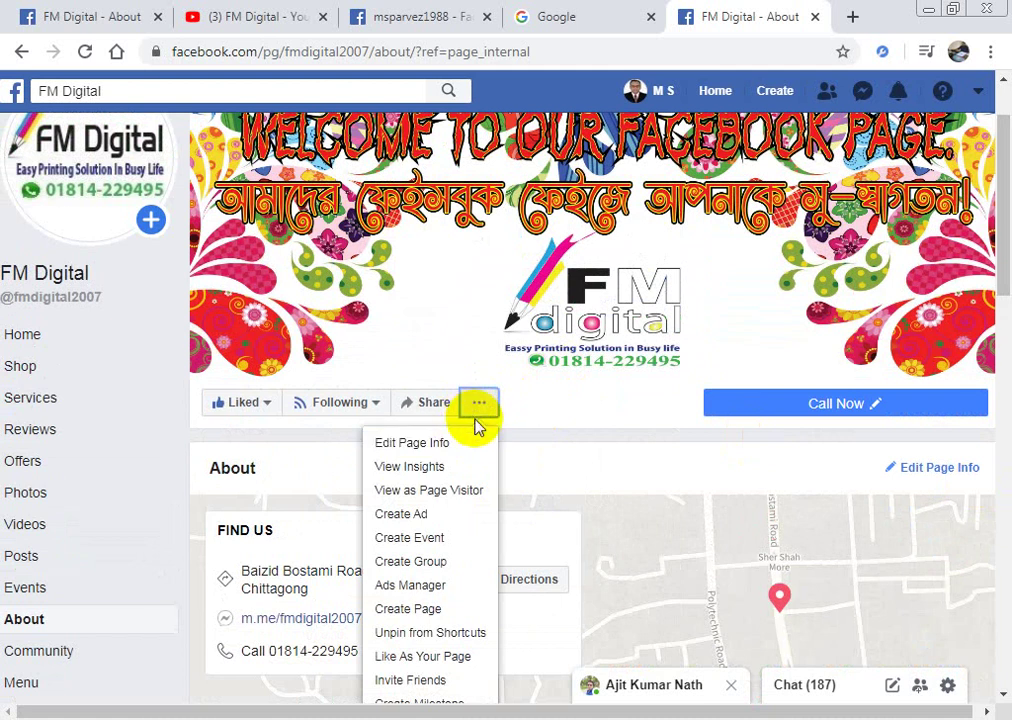
scroll(475, 422, down, 1)
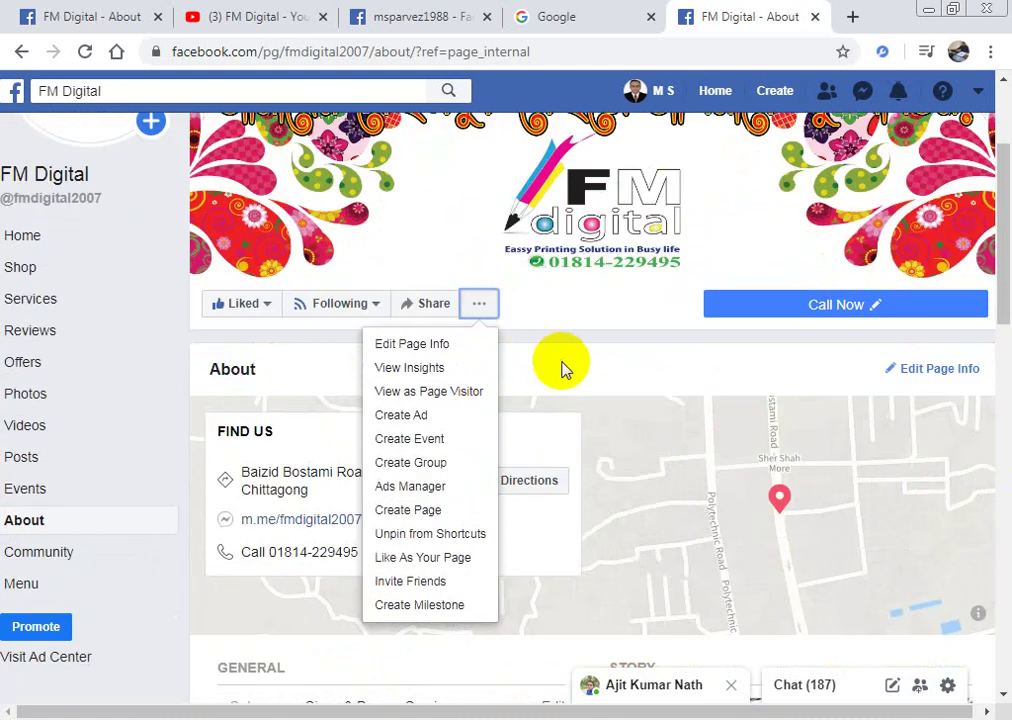
click(493, 328)
click(478, 310)
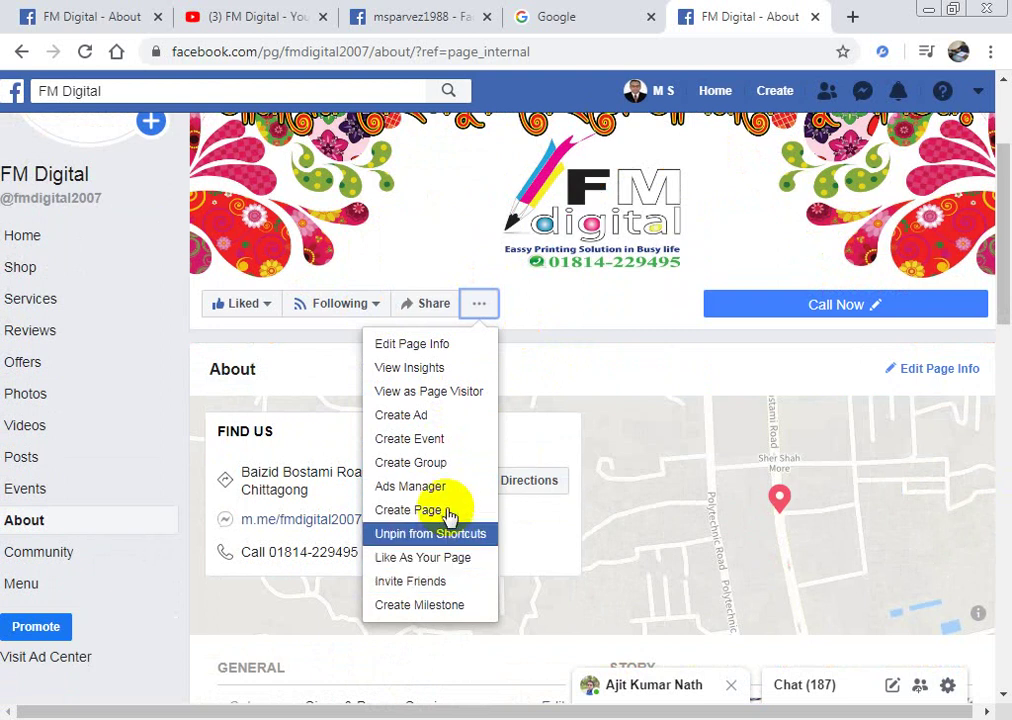
scroll(350, 504, up, 1)
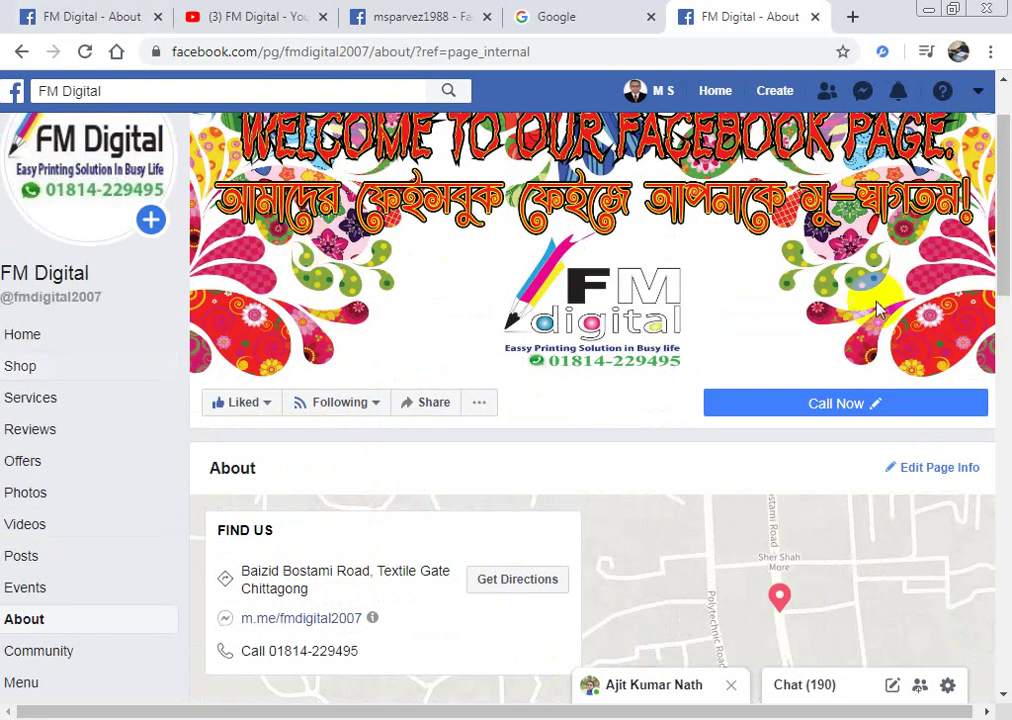
- Open the personal profile and look over its intro and posts
click(638, 85)
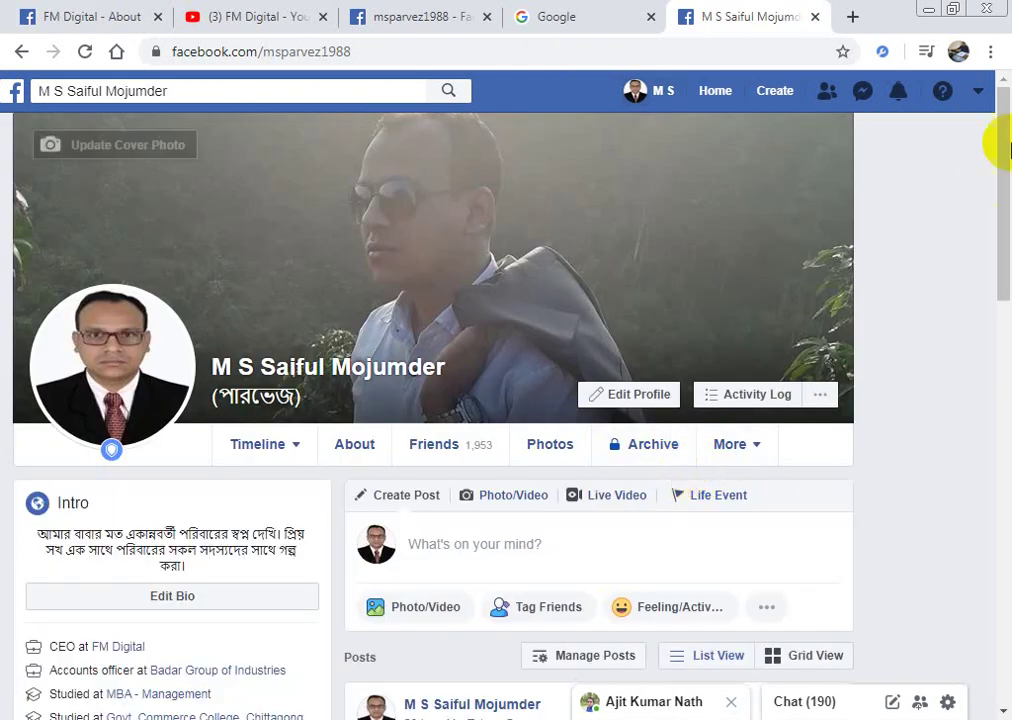
scroll(103, 470, down, 2)
scroll(103, 470, down, 2)
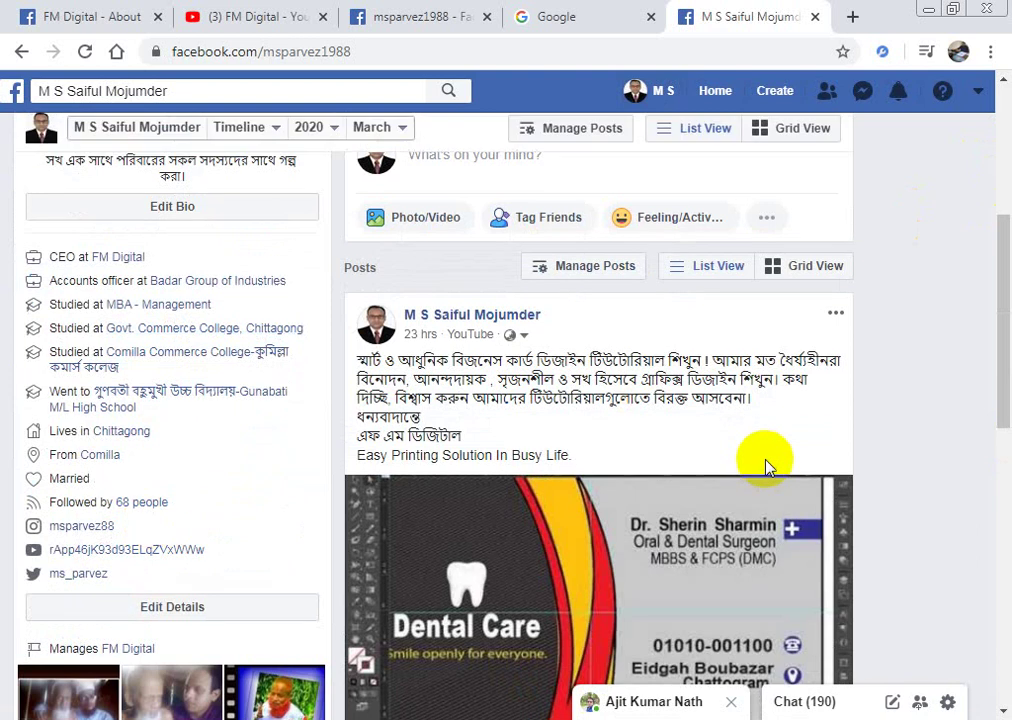
scroll(764, 463, up, 5)
- Bring up the full list of managed pages, then open the FM Digital group from the expanded shortcuts
click(978, 92)
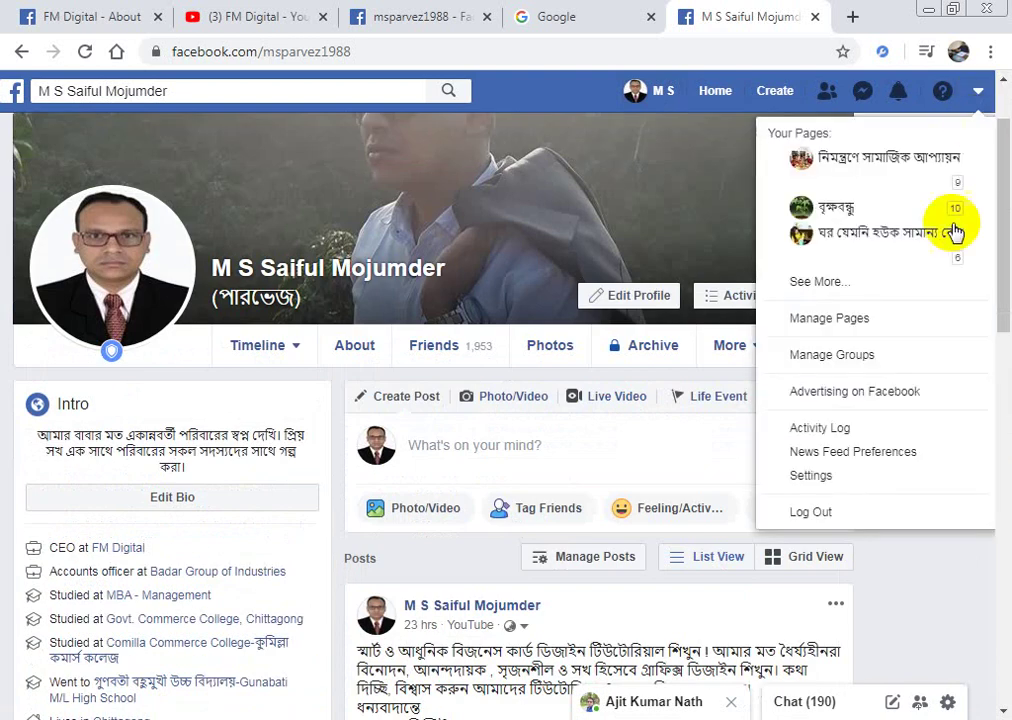
click(840, 283)
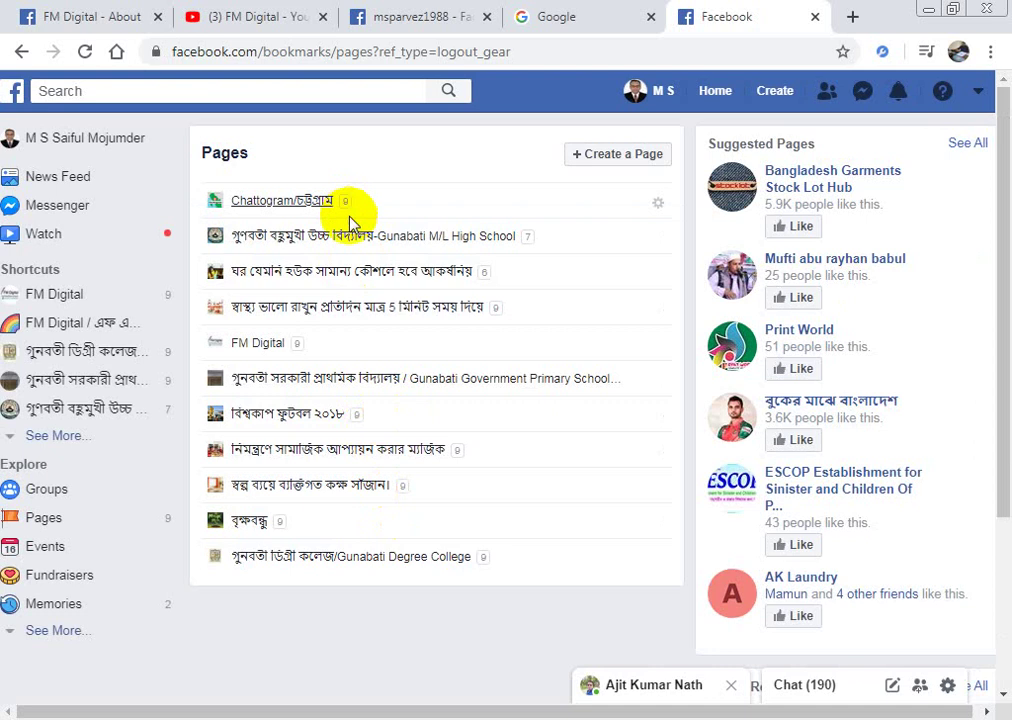
click(57, 436)
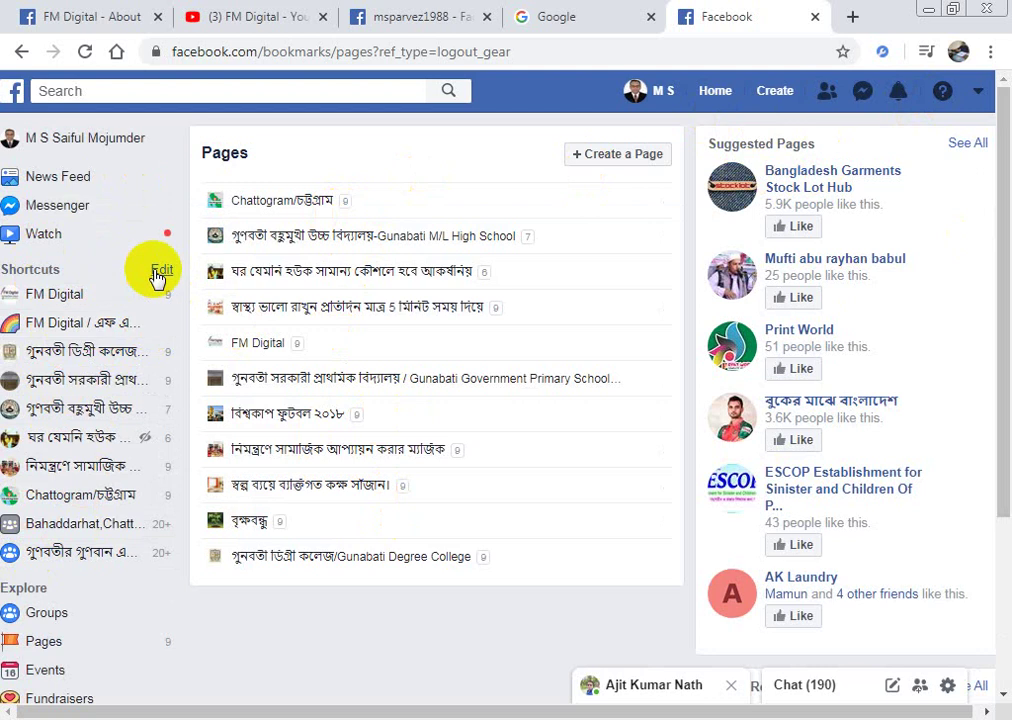
click(160, 323)
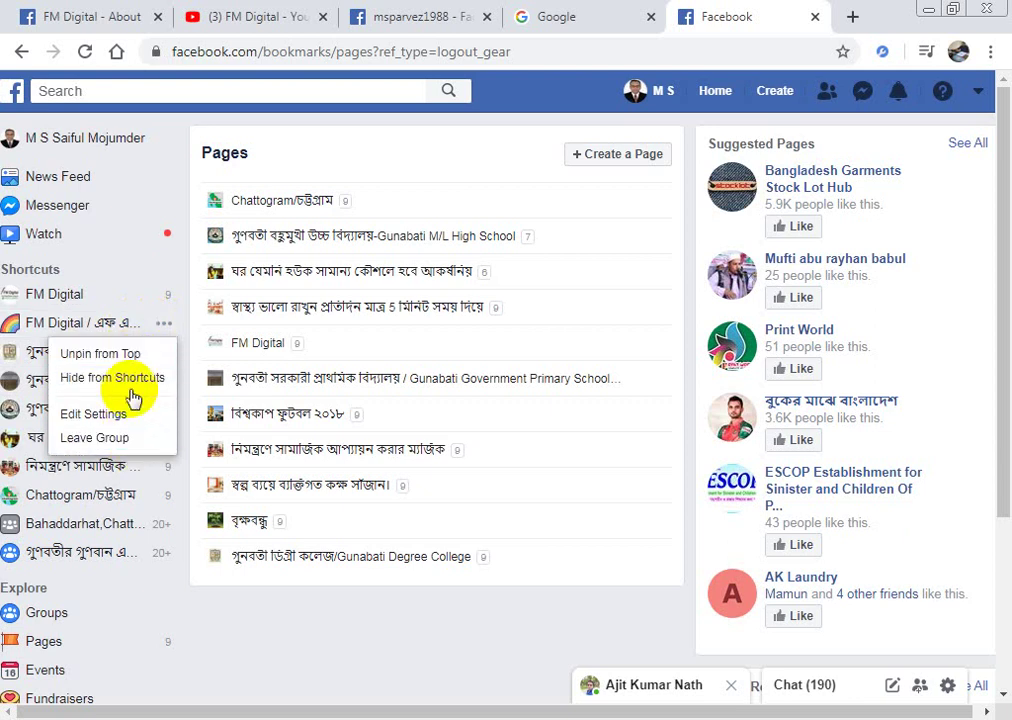
click(62, 323)
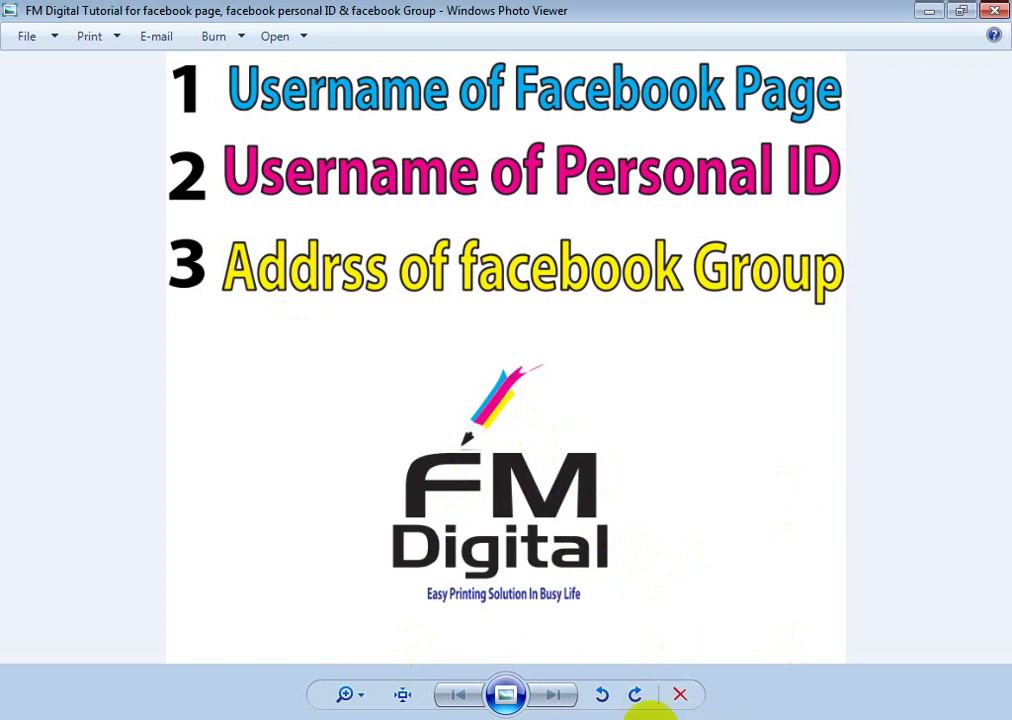
- Switch from Windows Photo Viewer back to Chrome and open the FM Digital group's settings at the Web Address section
click(147, 717)
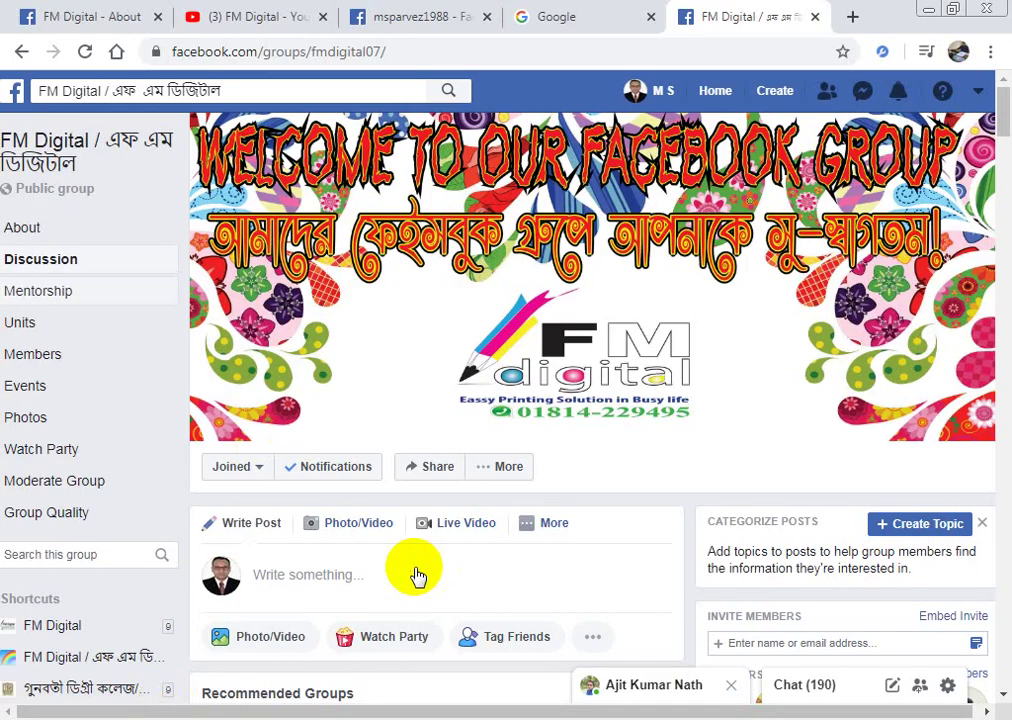
scroll(418, 575, down, 1)
click(506, 372)
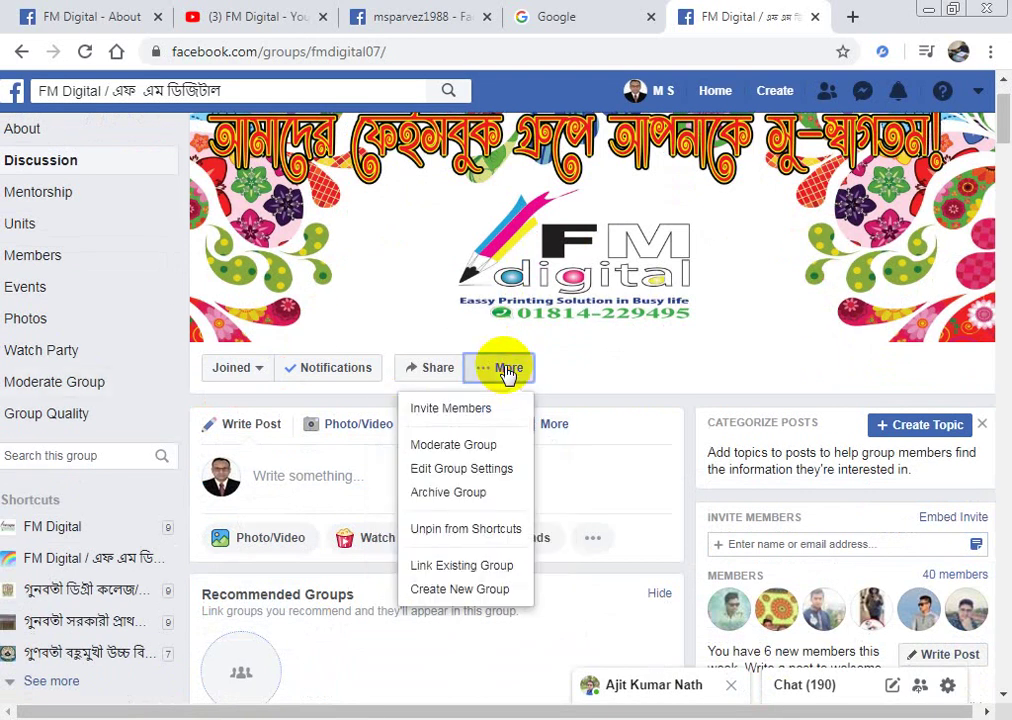
click(459, 472)
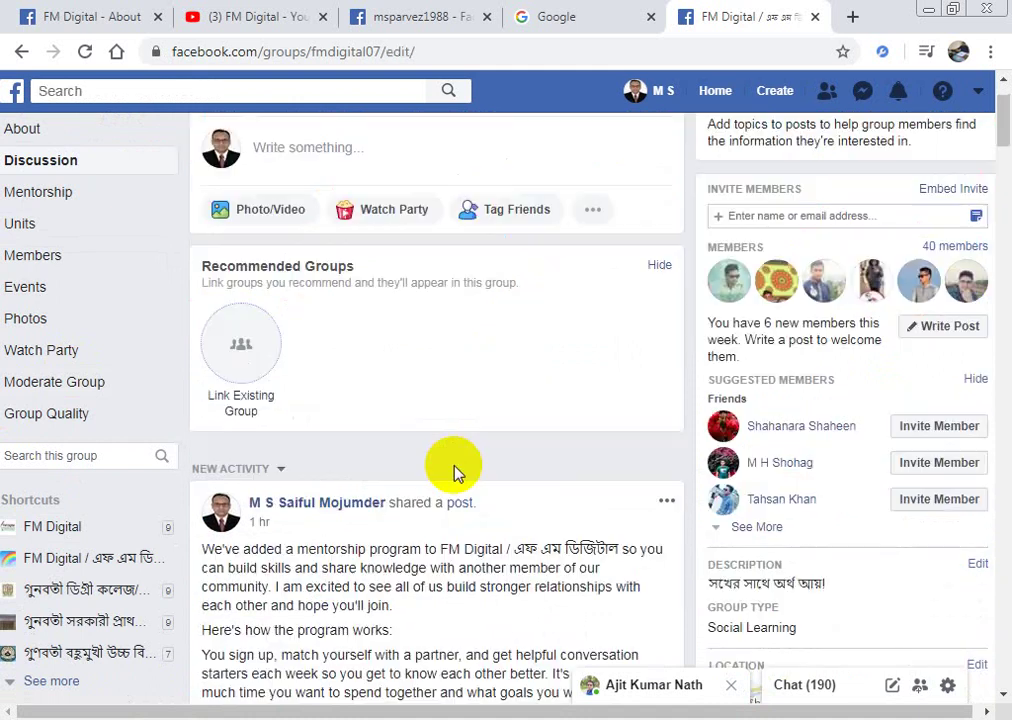
scroll(455, 472, down, 2)
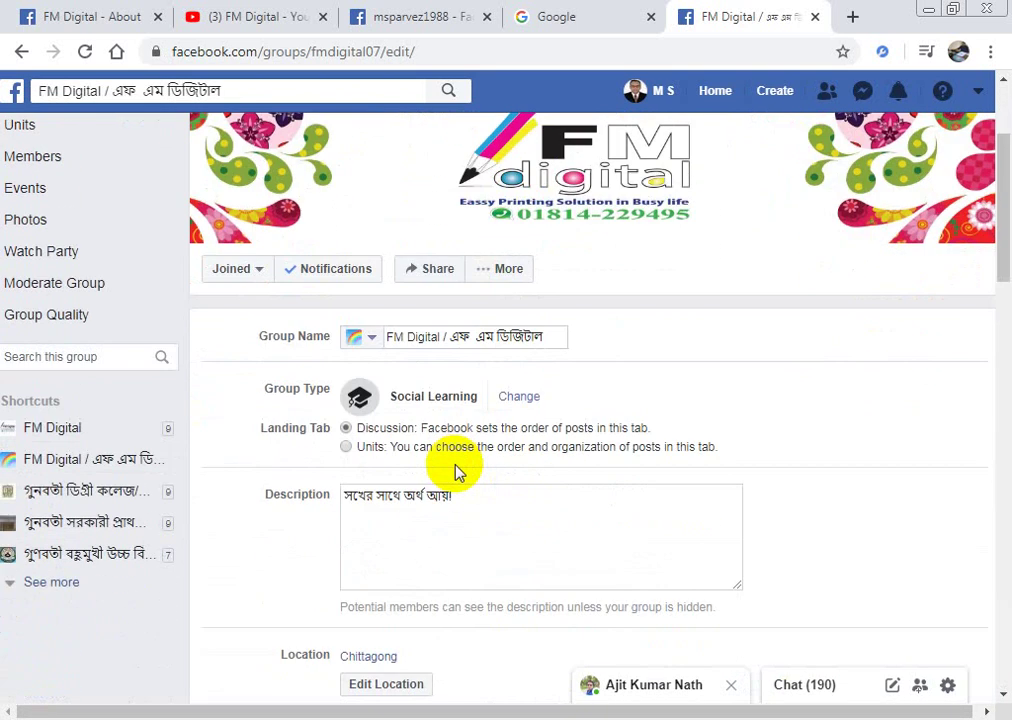
scroll(455, 472, down, 5)
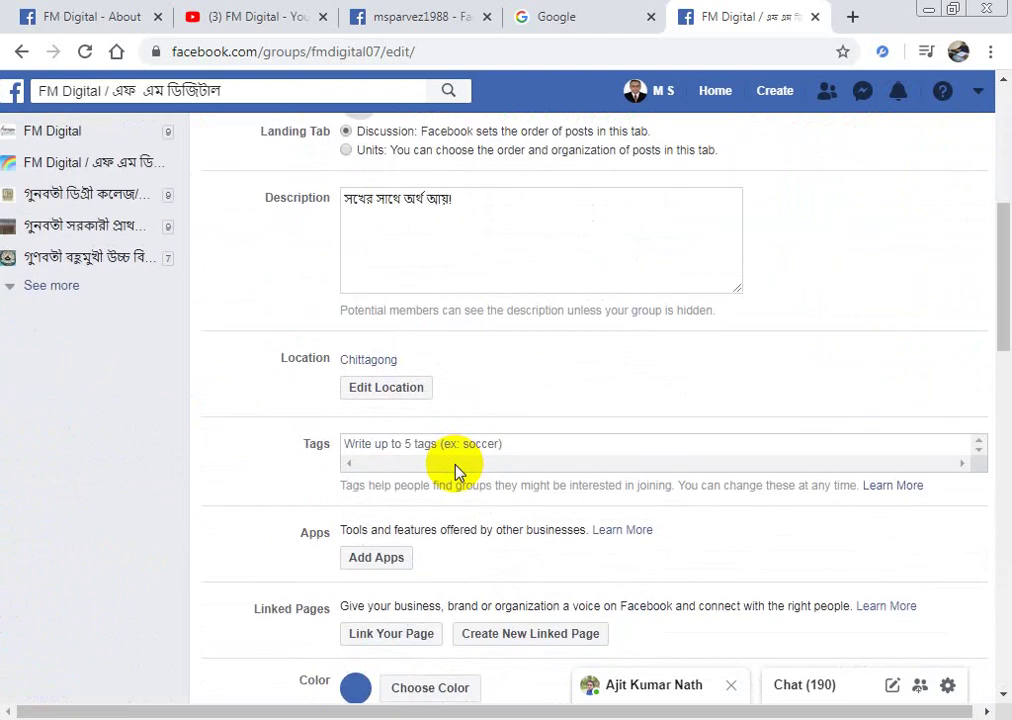
scroll(455, 472, down, 2)
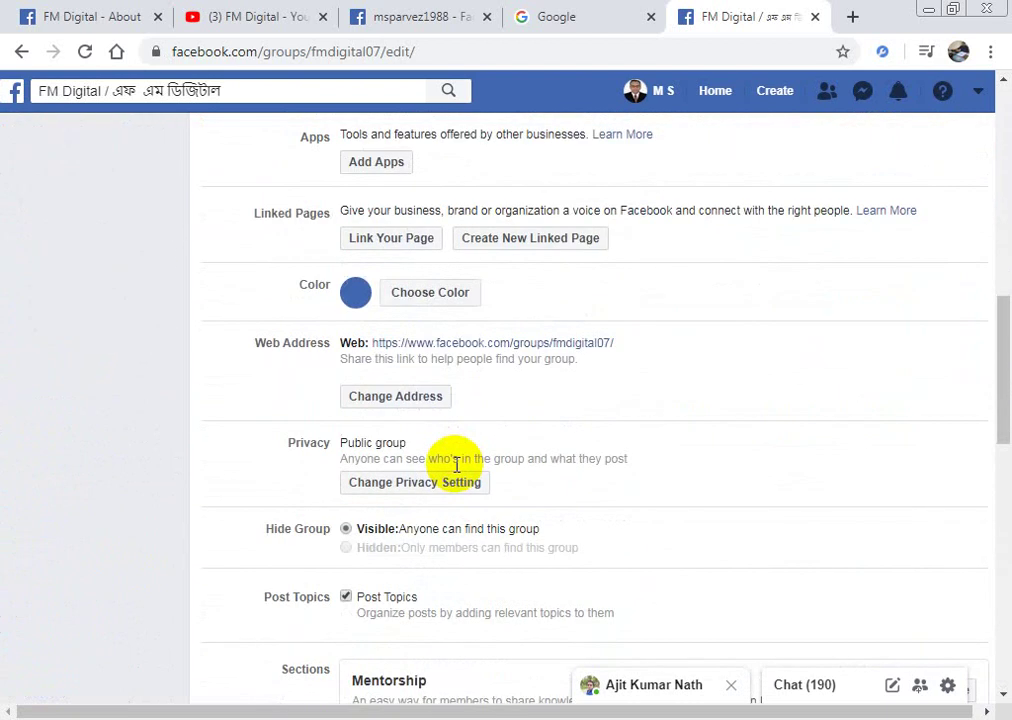
- Inspect the alias field in the group's Customize Web Address dialog, then dismiss the dialog
click(414, 403)
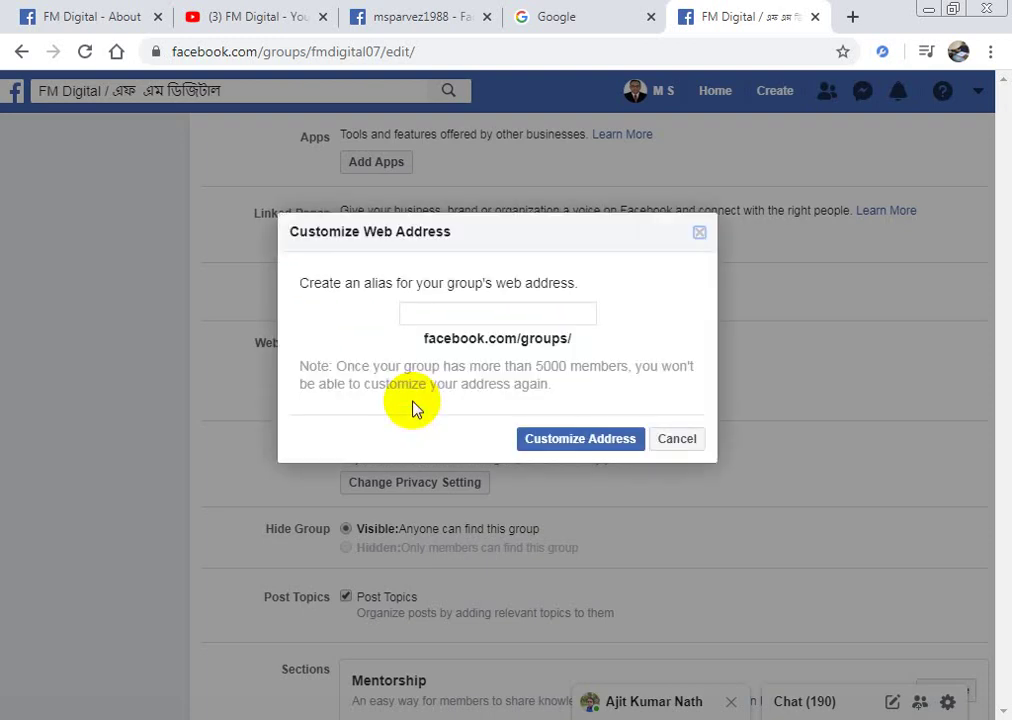
click(432, 310)
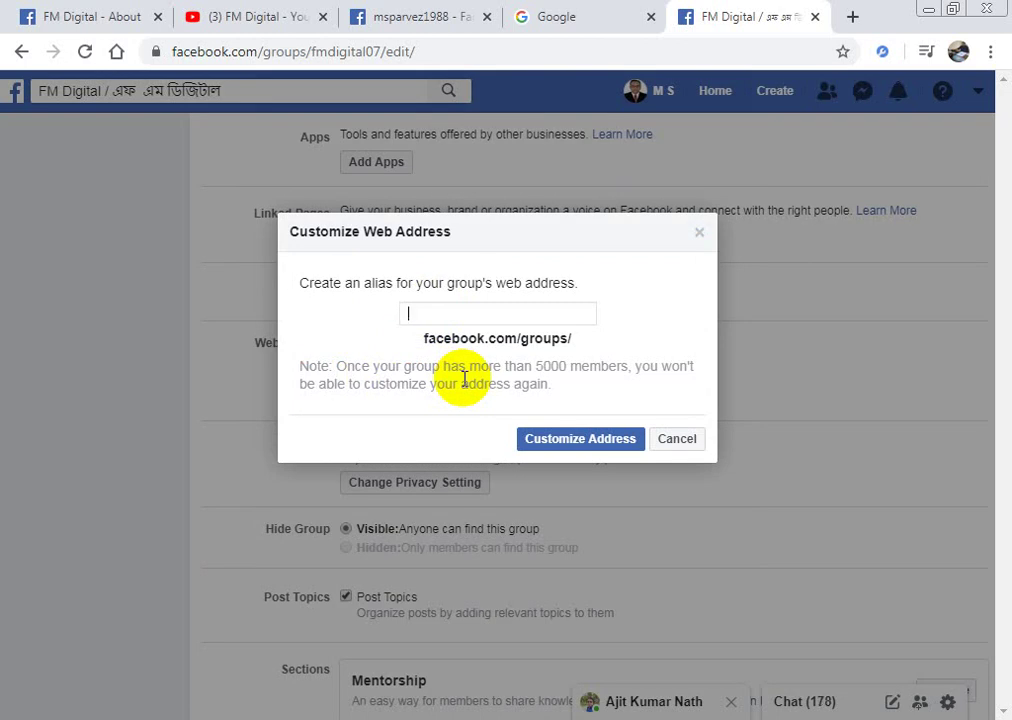
click(557, 442)
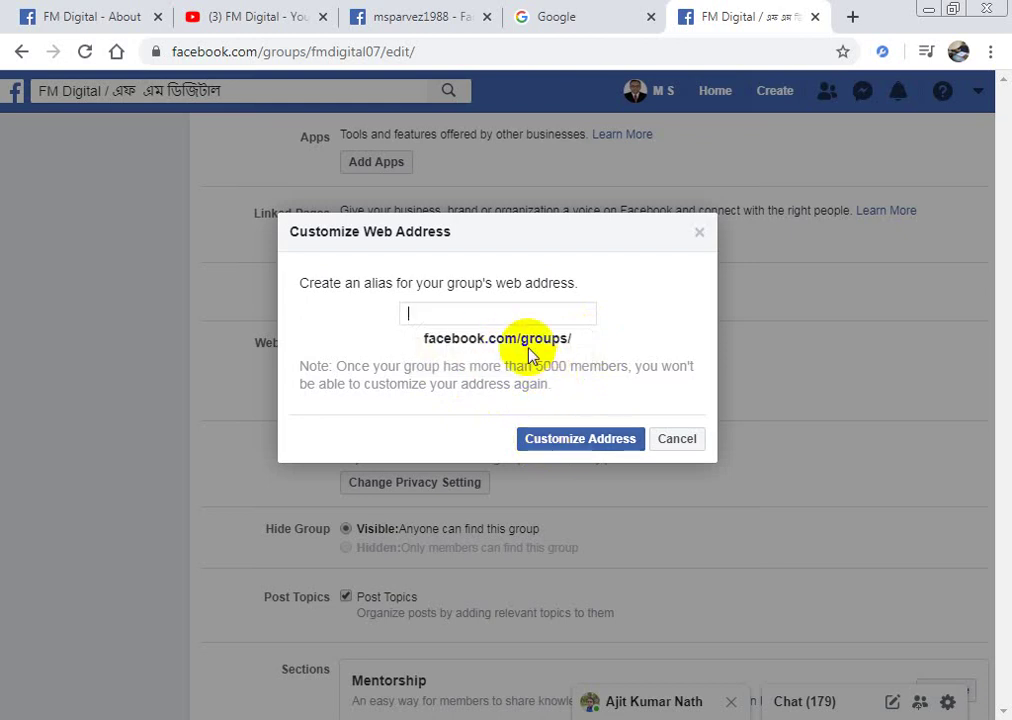
click(700, 233)
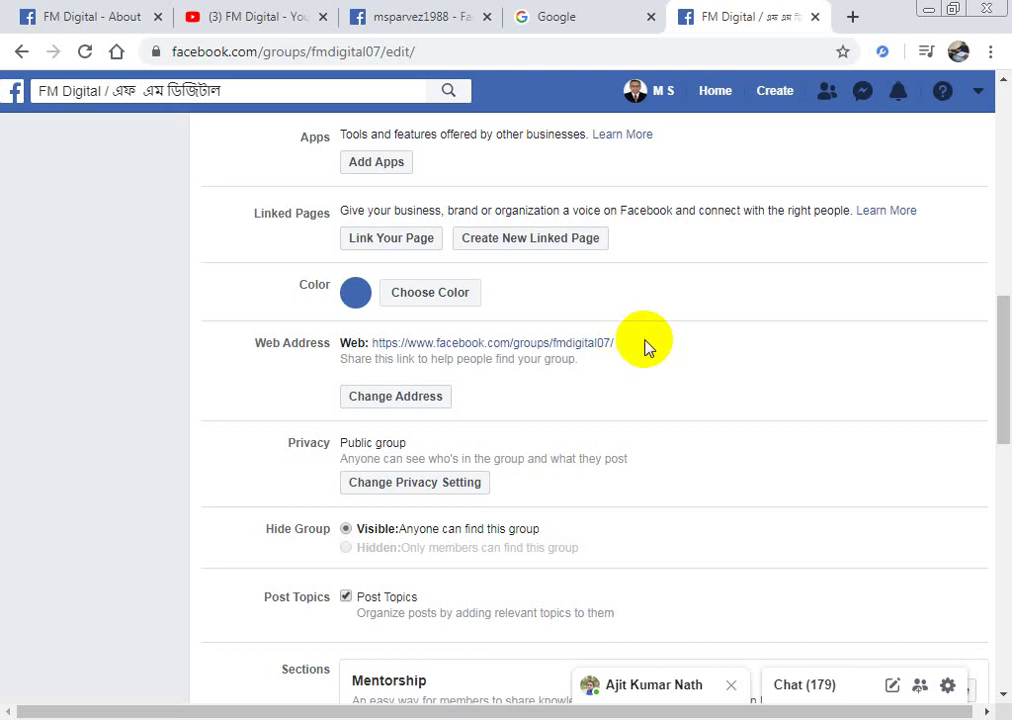
- Copy the group's web address from its settings and load it in the Google tab
drag(614, 343, 362, 347)
key(ctrl+c)
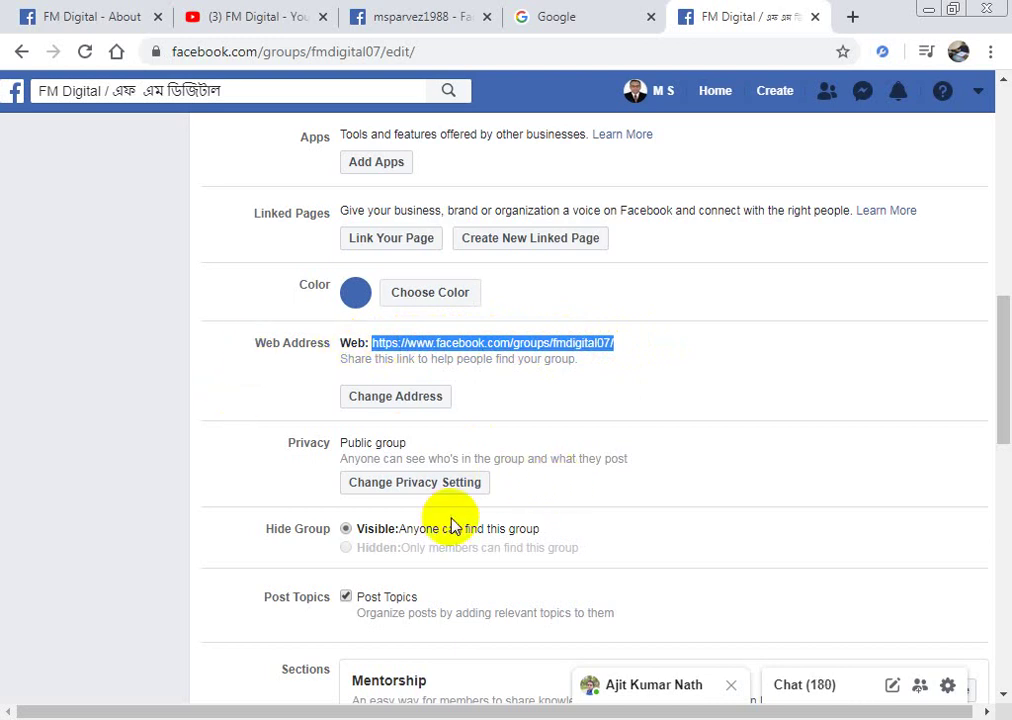
click(568, 17)
click(314, 52)
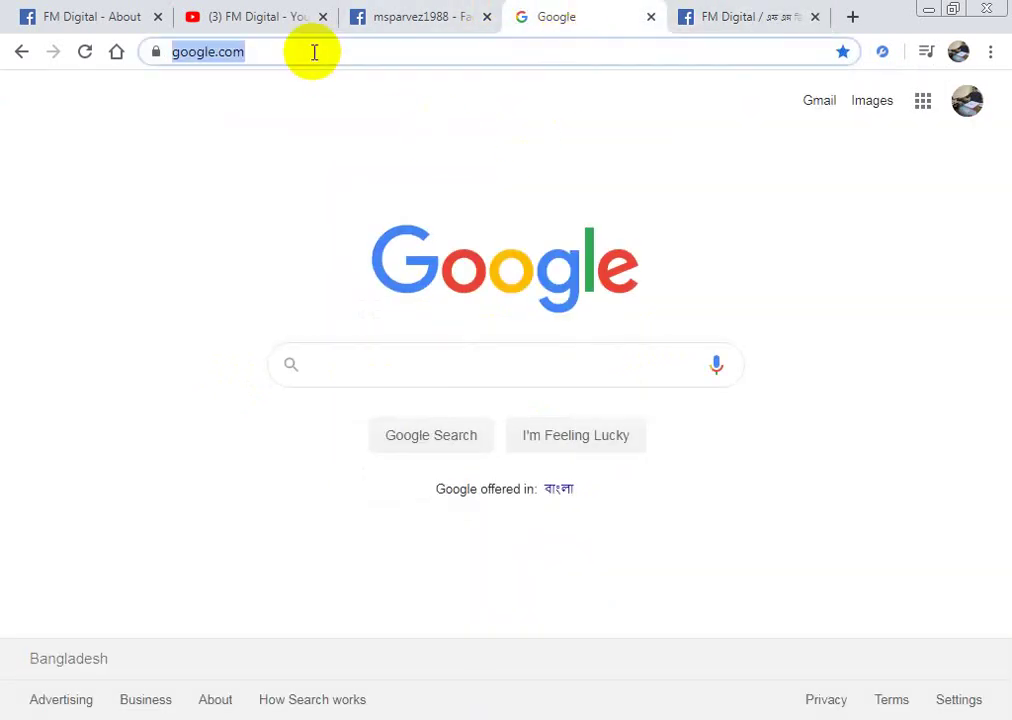
key(ctrl+v)
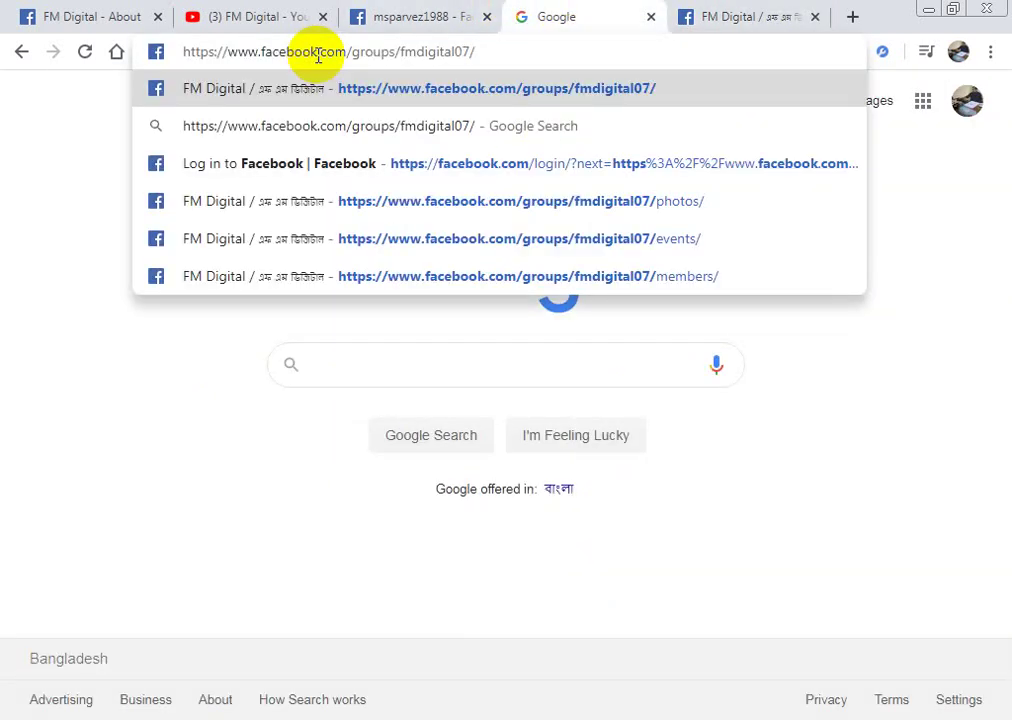
key(Return)
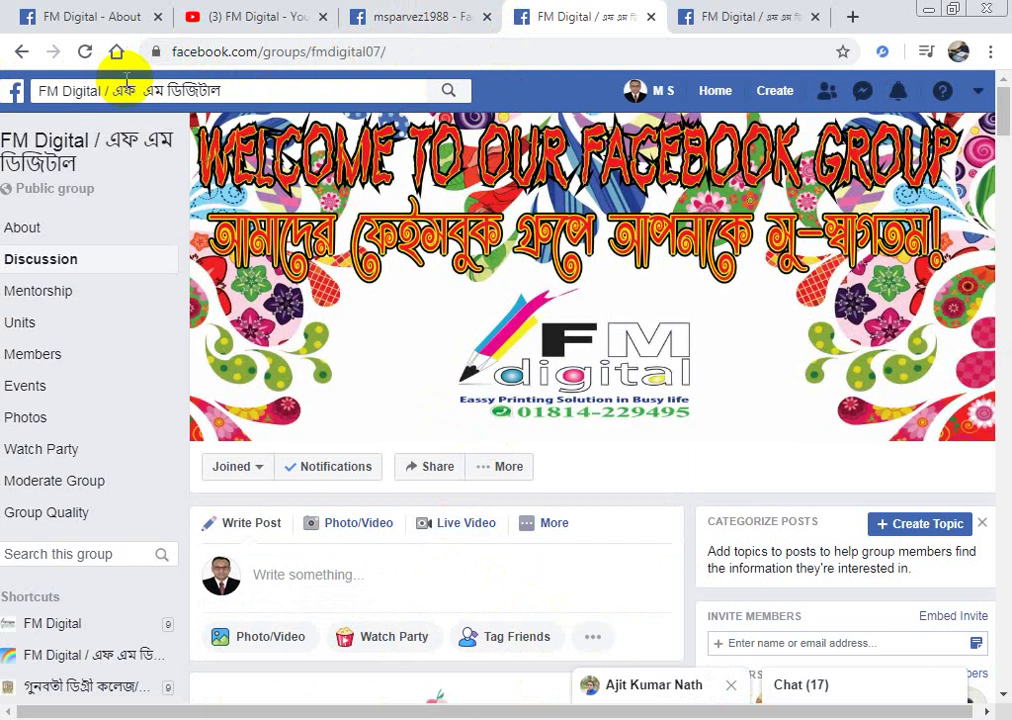
- Load the copied group address in the tab showing the personal username's search results
click(411, 8)
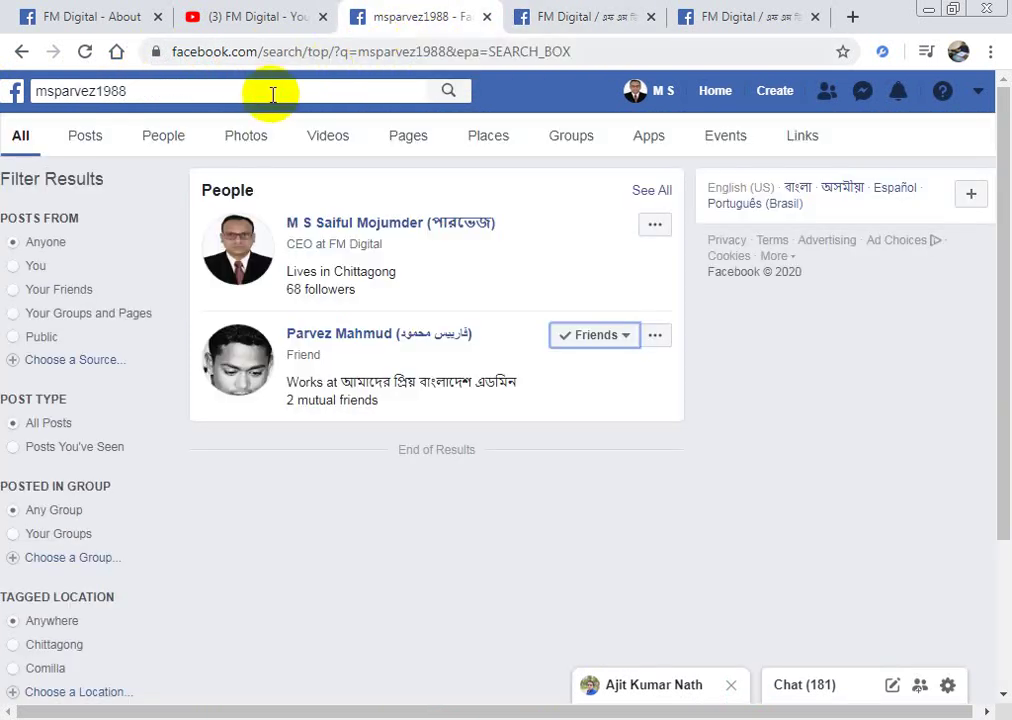
click(260, 98)
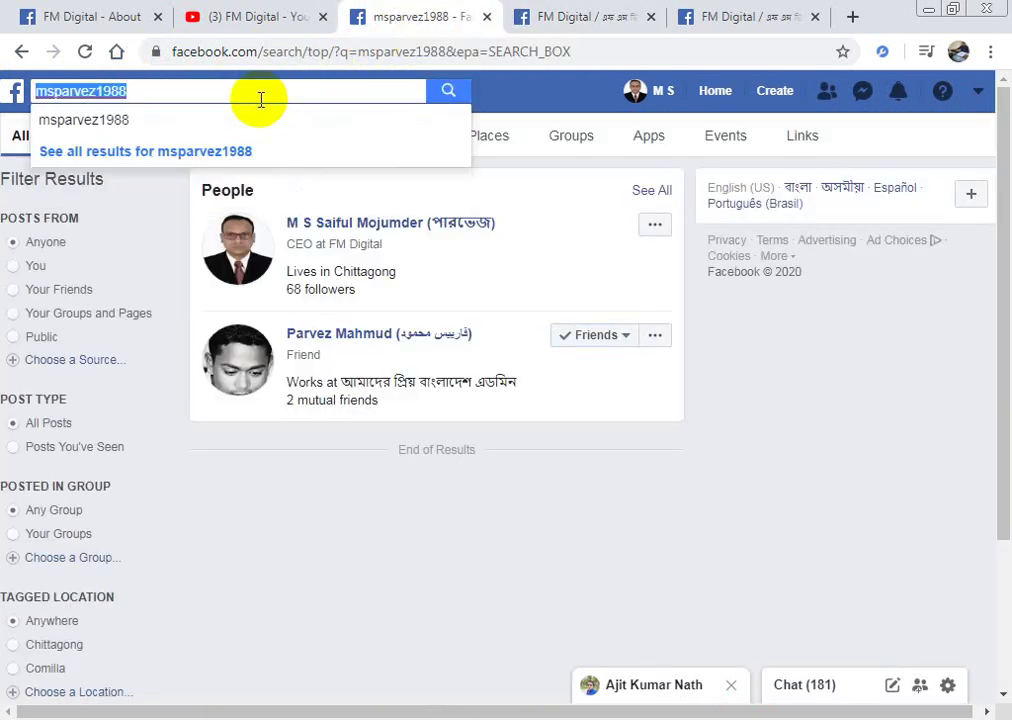
click(196, 56)
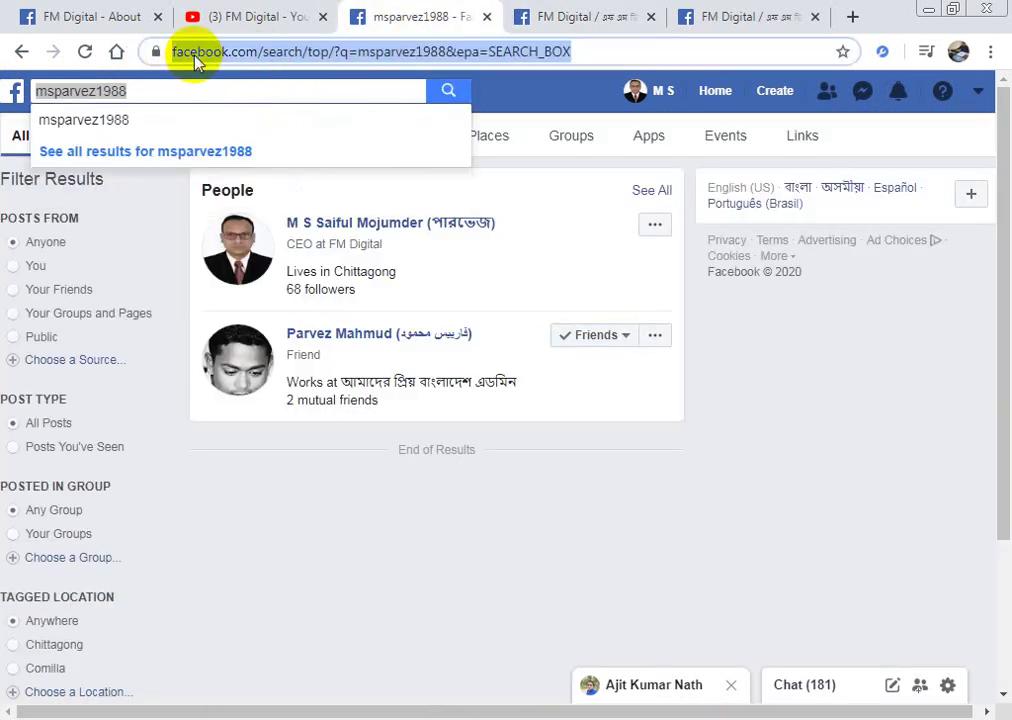
key(ctrl+v)
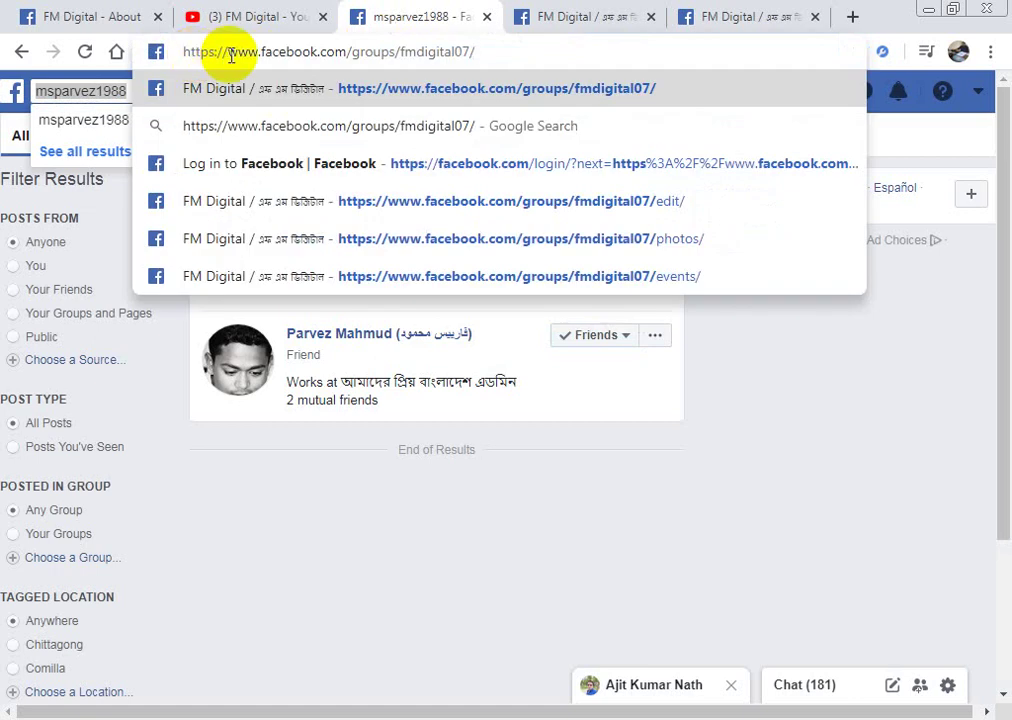
key(Return)
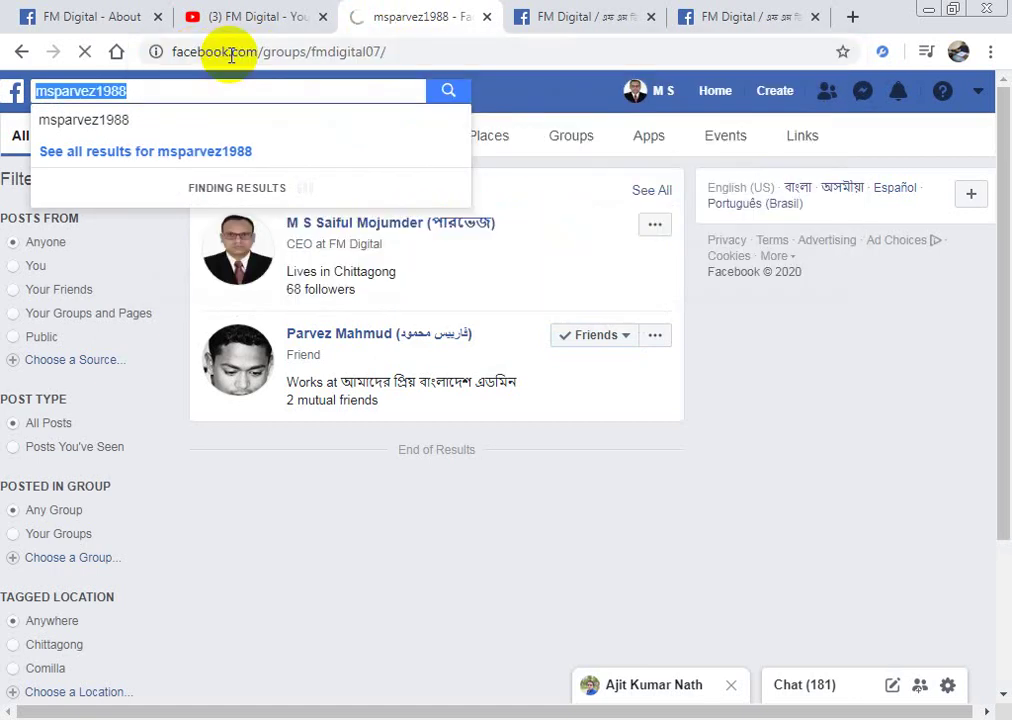